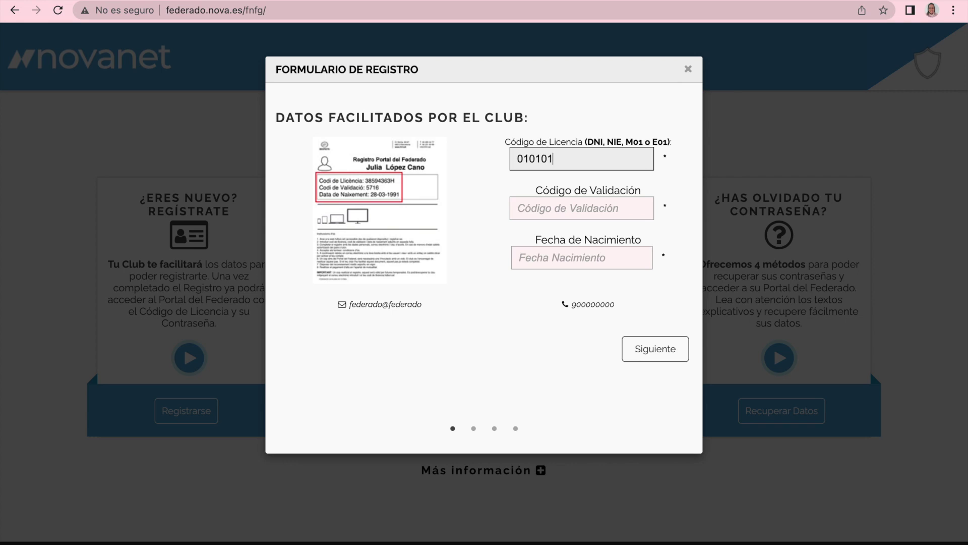
pyautogui.write('X')
pyautogui.click(581, 208)
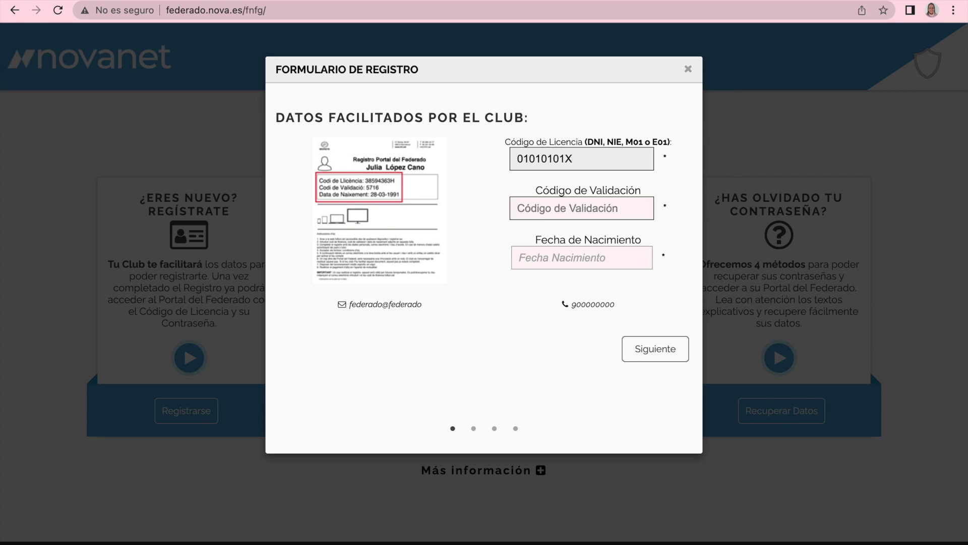
pyautogui.press('Tab')
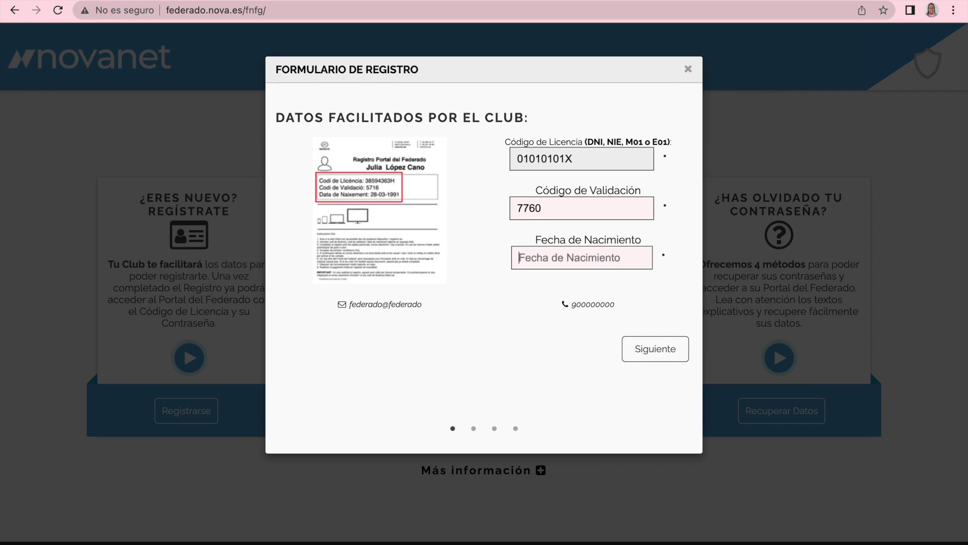
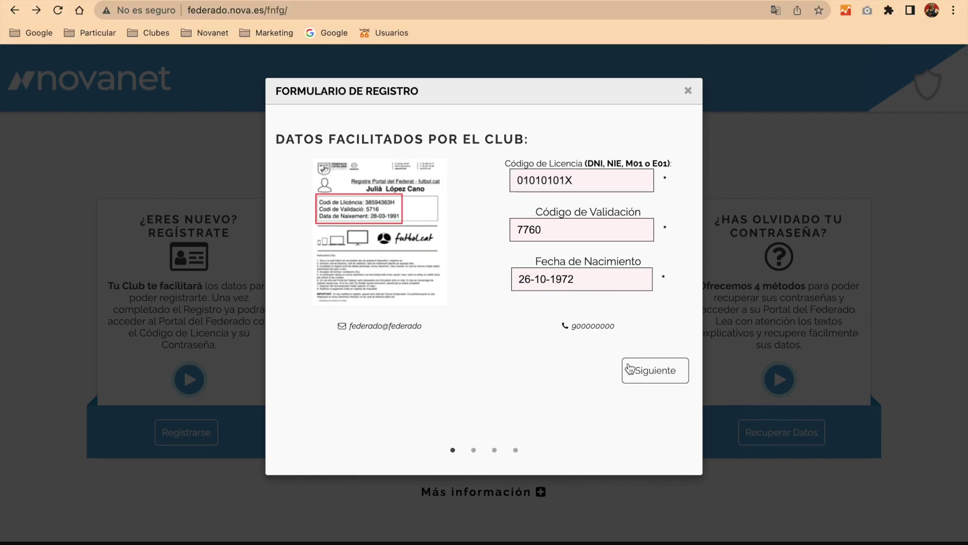
pyautogui.click(650, 370)
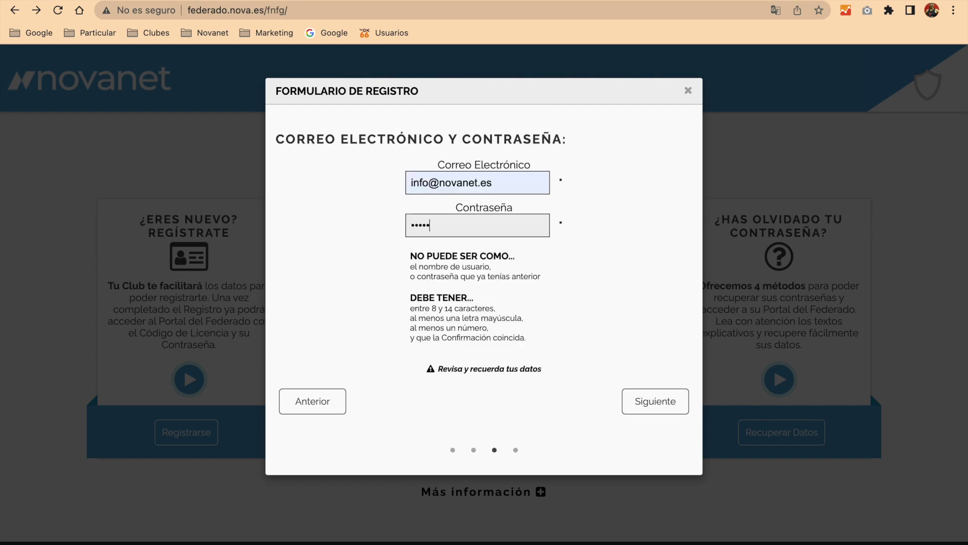
# - Enter the new account's e-mail address and password
pyautogui.write('•••')
pyautogui.write('••••')
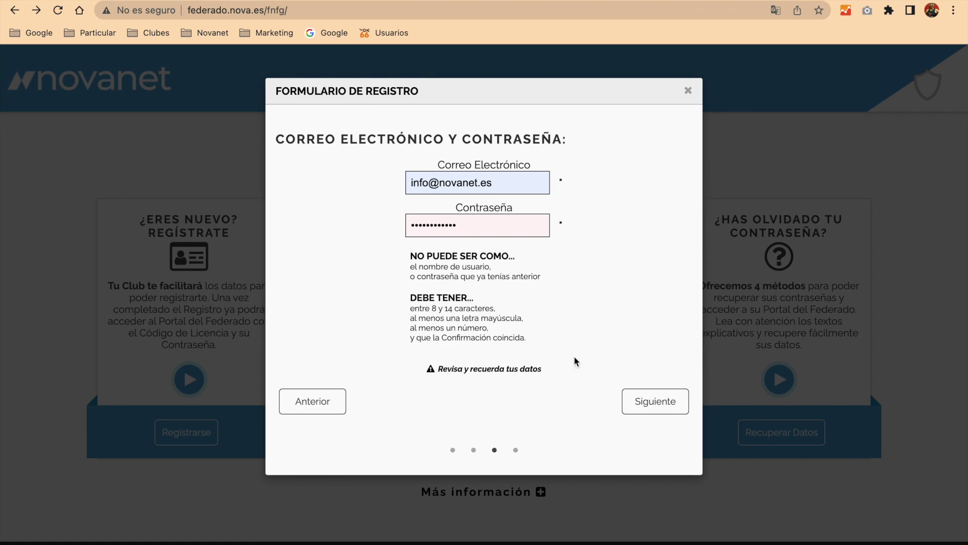
# - Read to the end of the terms, tick 'Acepto los términos y condiciones' and choose Finalizar
pyautogui.click(656, 407)
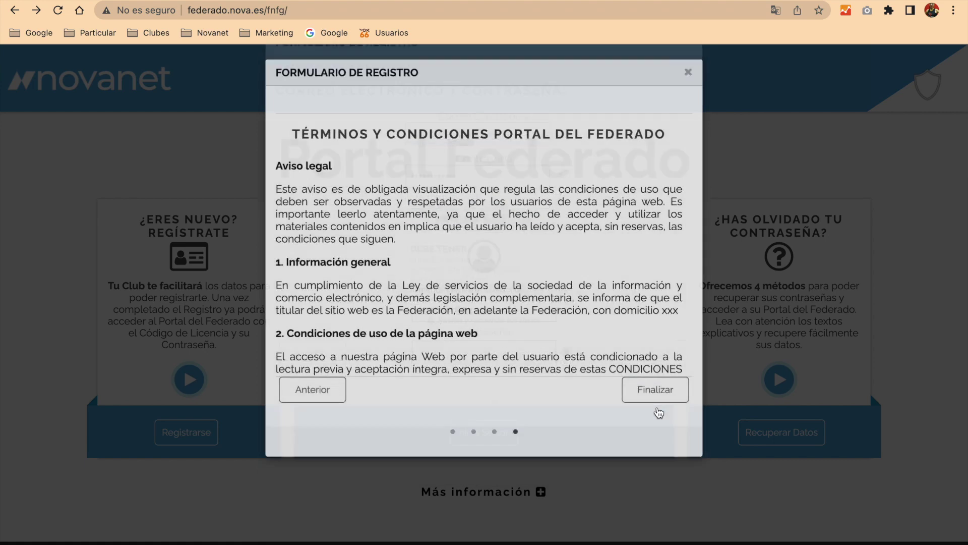
pyautogui.scroll(-3, 617, 283)
pyautogui.scroll(-15, 618, 286)
pyautogui.scroll(-20, 617, 285)
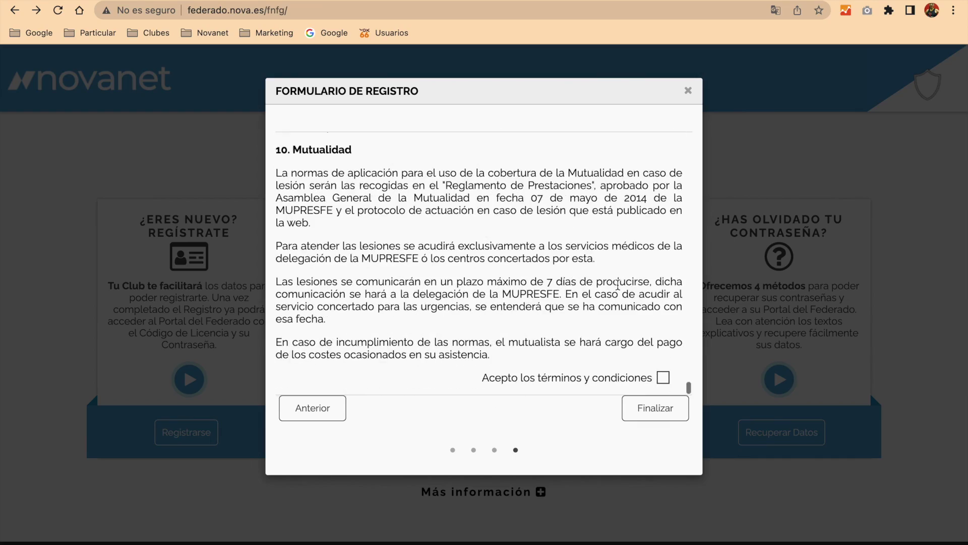
pyautogui.click(664, 377)
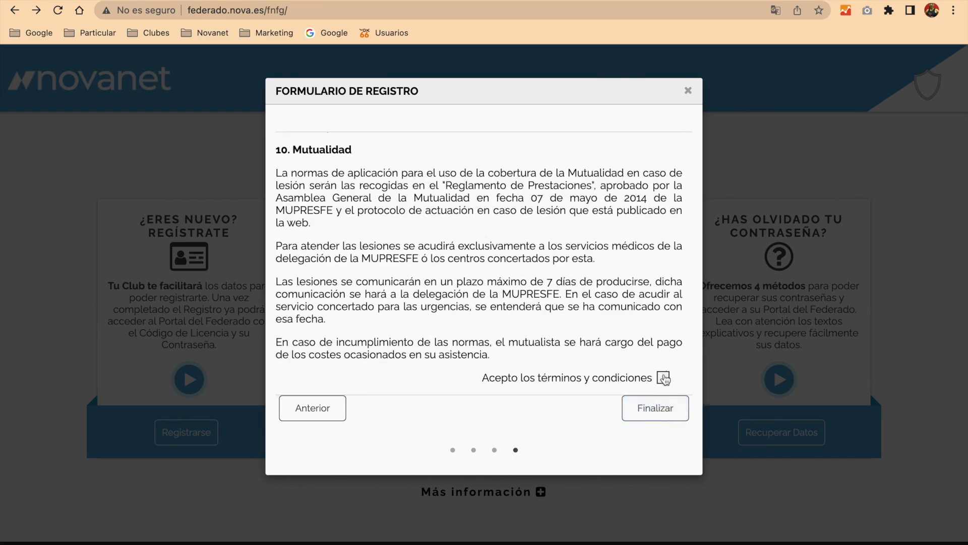
pyautogui.click(658, 411)
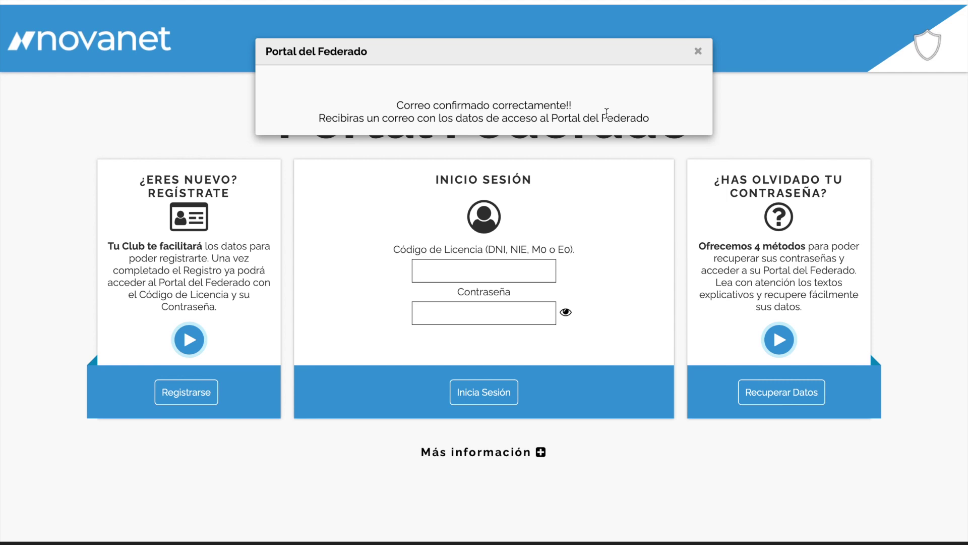
# - Dismiss the confirmation, log in with the licence code and password, and close the Mutualidad notice
pyautogui.click(699, 52)
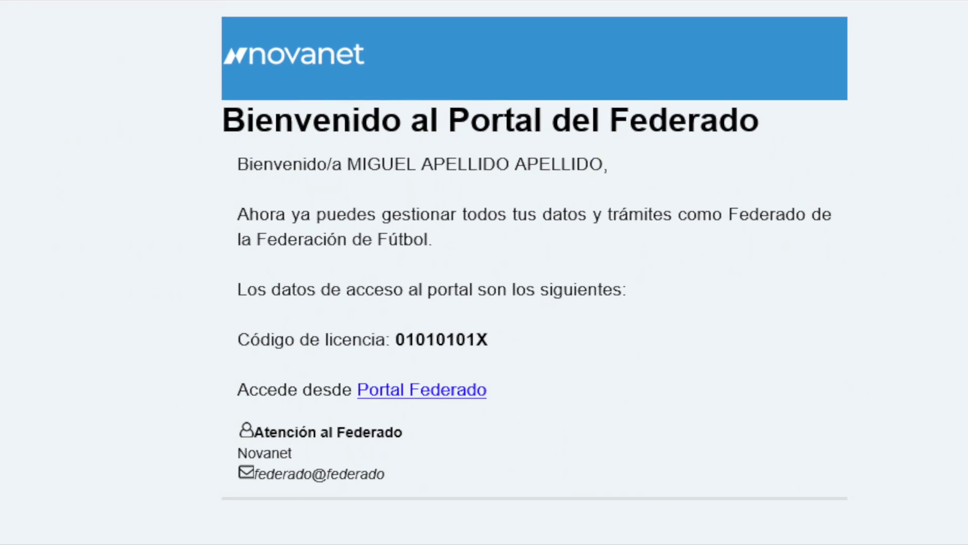
pyautogui.write('12')
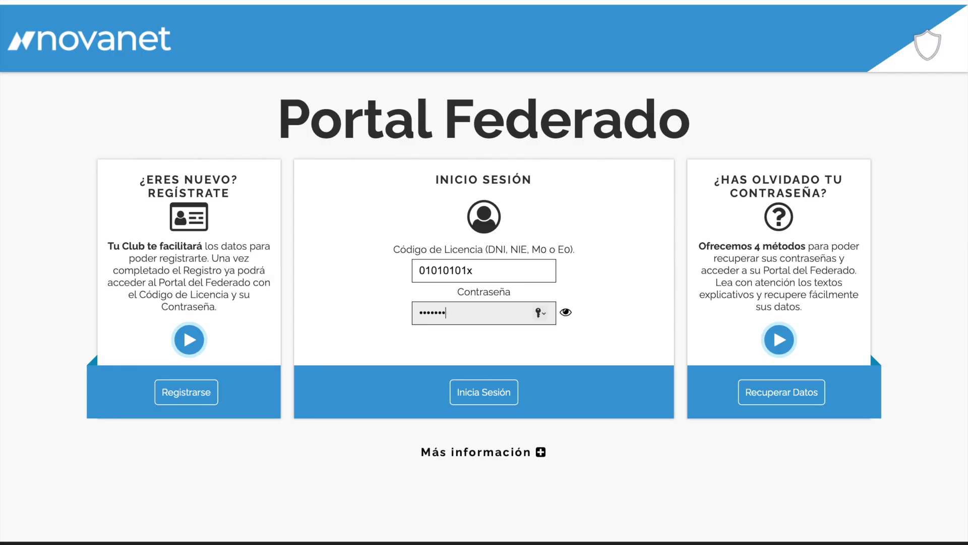
pyautogui.write('345')
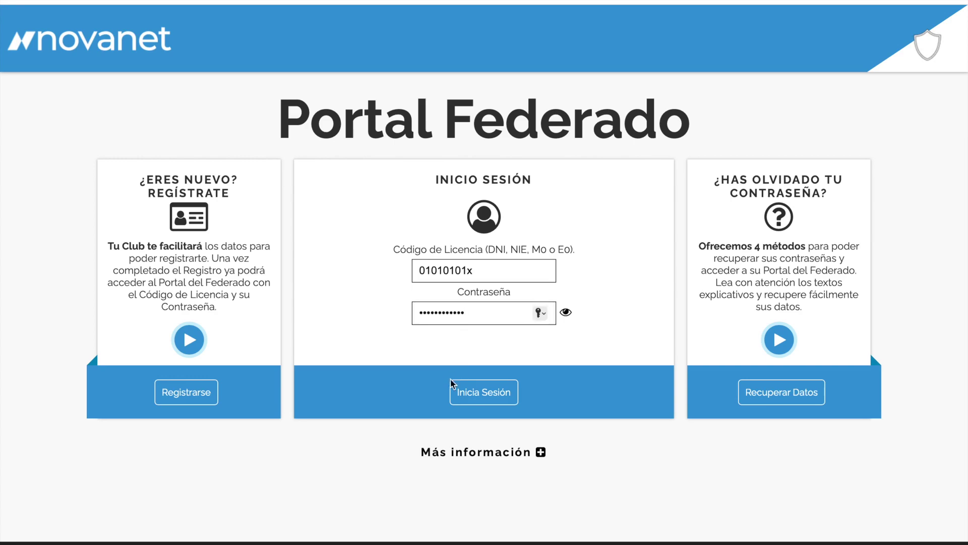
pyautogui.click(480, 393)
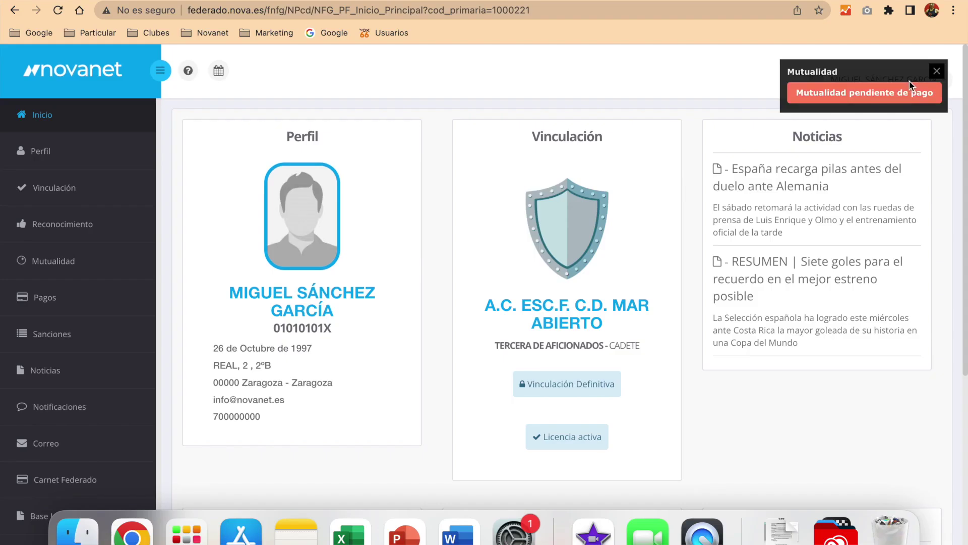
pyautogui.click(937, 71)
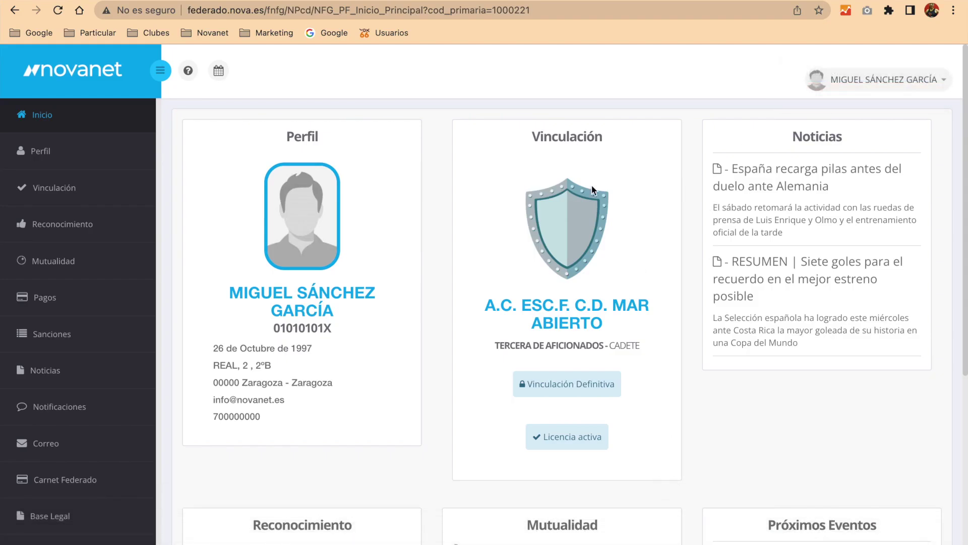
# - Go to Perfil, choose Editar perfil and expand the DATOS PERSONALES section
pyautogui.click(54, 152)
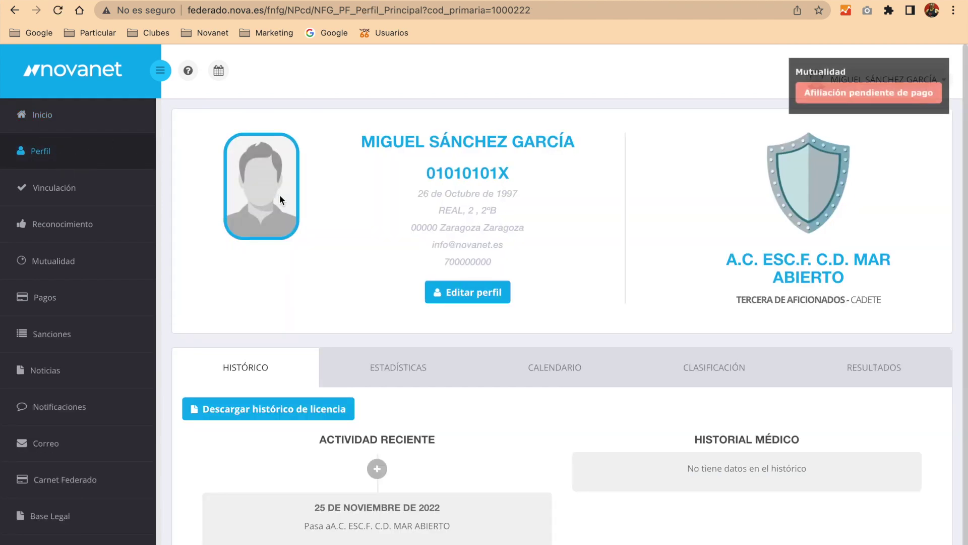
pyautogui.click(488, 292)
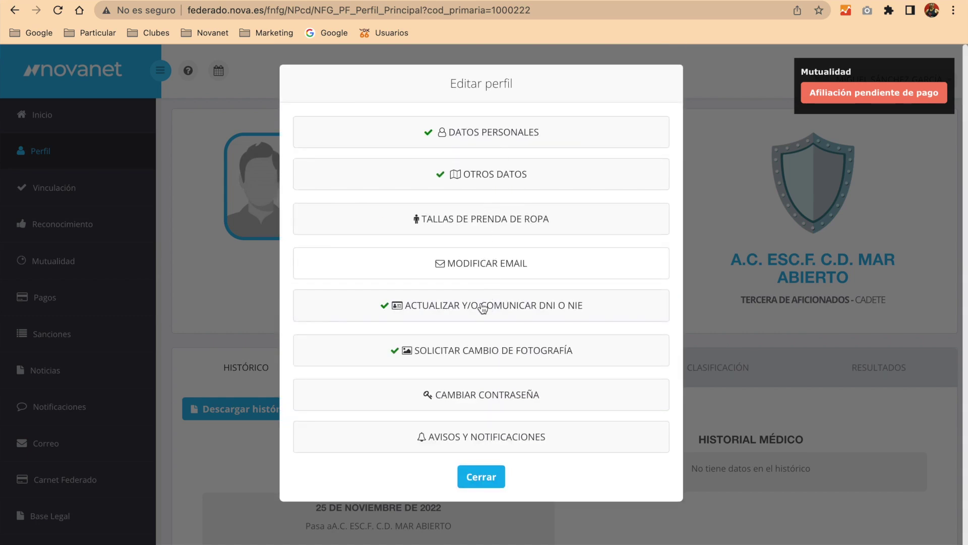
pyautogui.click(495, 132)
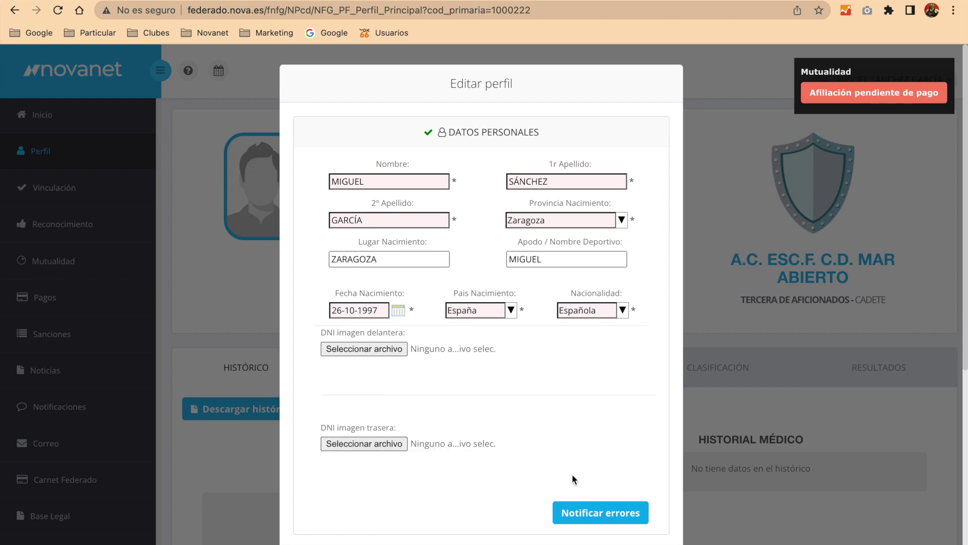
# - Submit the personal data unchanged via Notificar errores and accept the no-changes alert
pyautogui.click(588, 512)
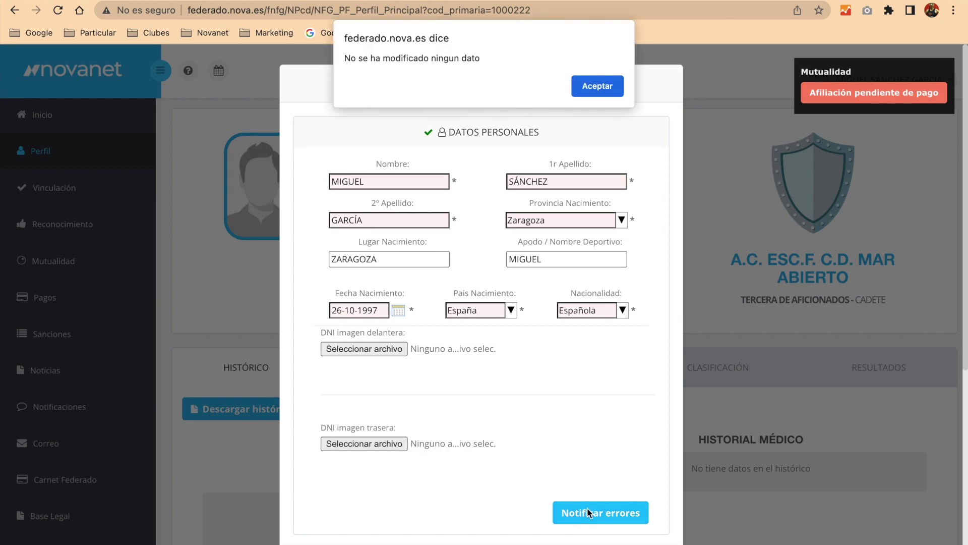
pyautogui.click(585, 83)
pyautogui.scroll(-4, 501, 266)
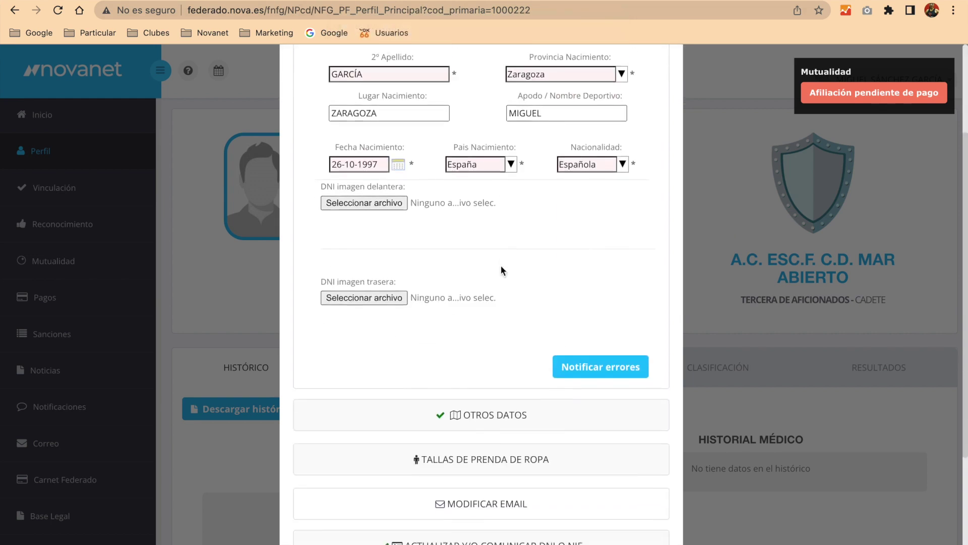
pyautogui.scroll(-3, 483, 395)
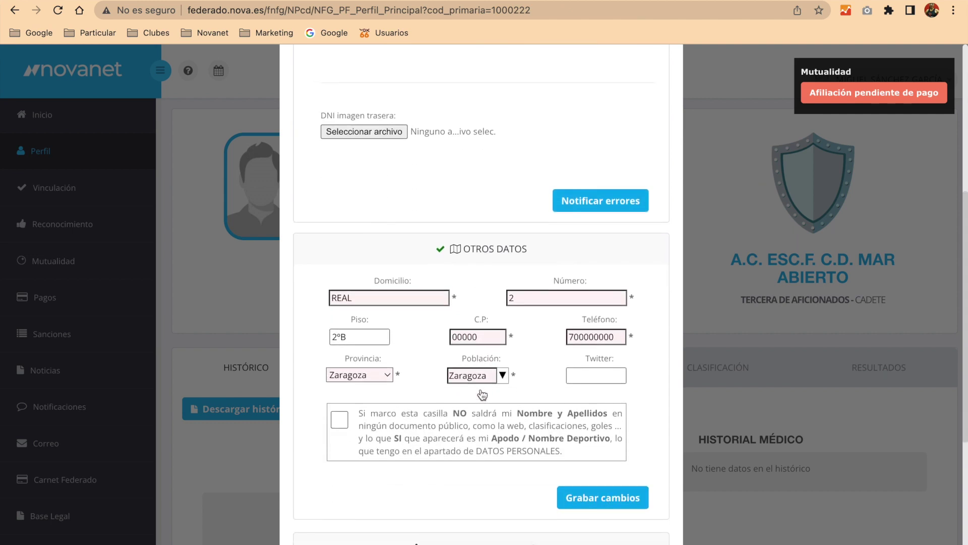
pyautogui.scroll(-1, 481, 393)
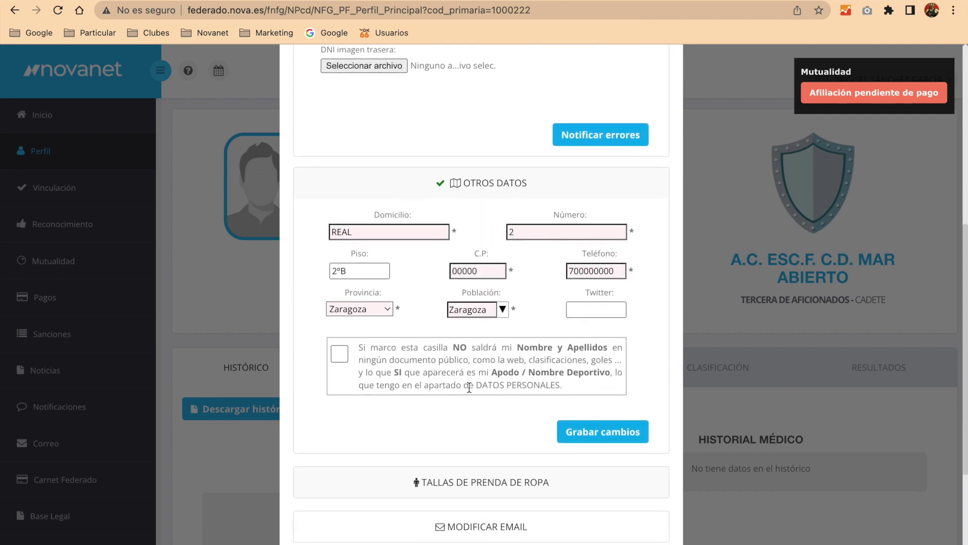
# - Toggle the nickname-only option for public documents on and back off
pyautogui.click(343, 354)
pyautogui.click(343, 355)
pyautogui.scroll(-2, 481, 386)
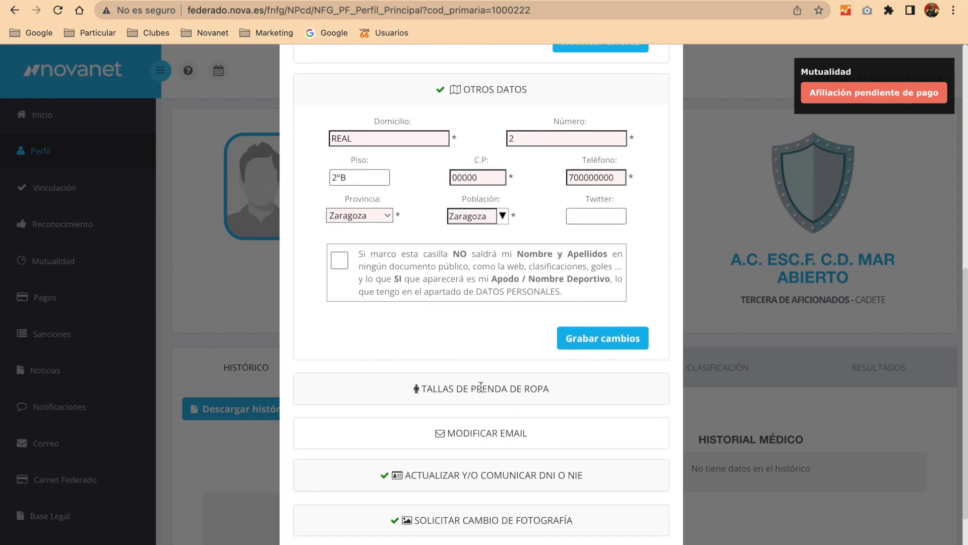
pyautogui.scroll(-3, 482, 392)
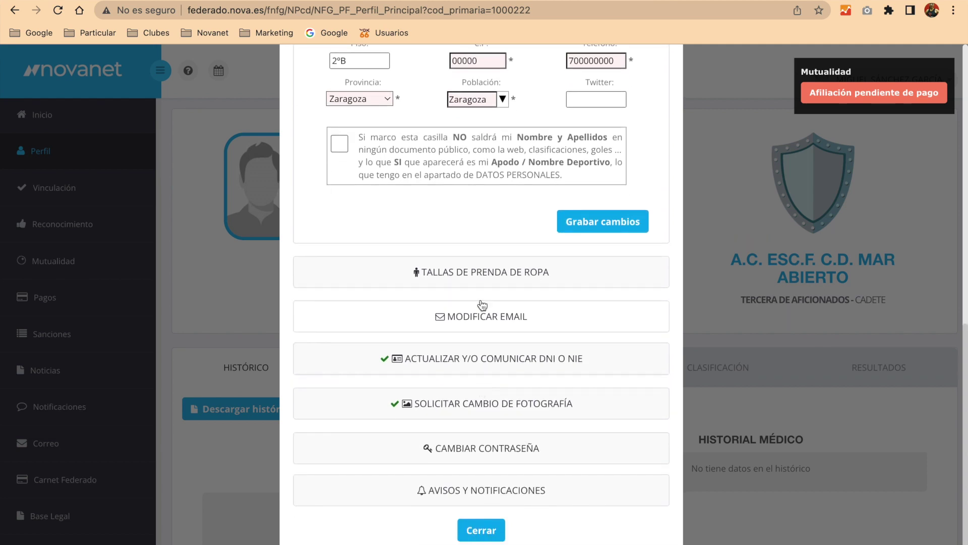
# - Set the boot size to 35 in the clothing sizes section
pyautogui.click(485, 284)
pyautogui.click(428, 323)
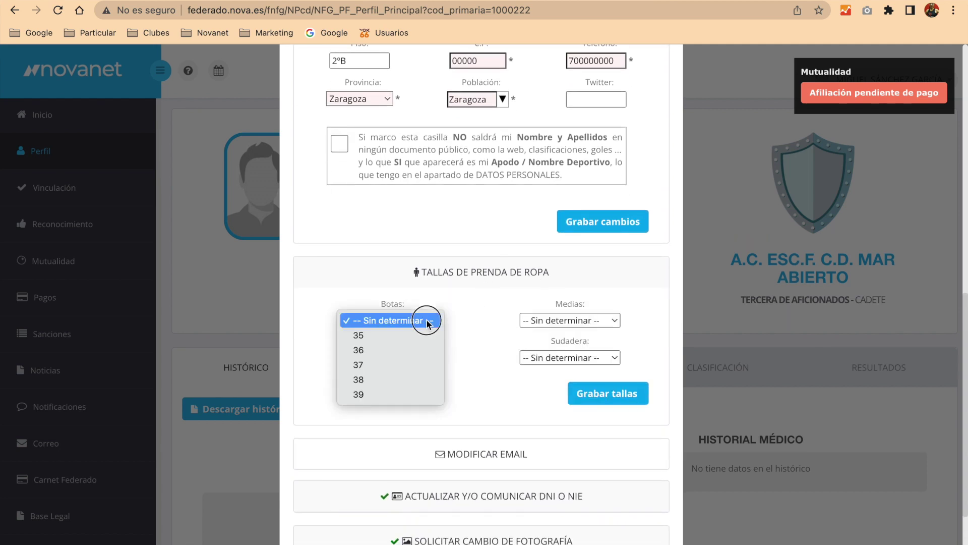
pyautogui.click(425, 334)
pyautogui.scroll(-3, 483, 326)
# - Expand the change e-mail, DNI/NIE update and photo-change rules sections
pyautogui.click(479, 352)
pyautogui.scroll(-3, 479, 352)
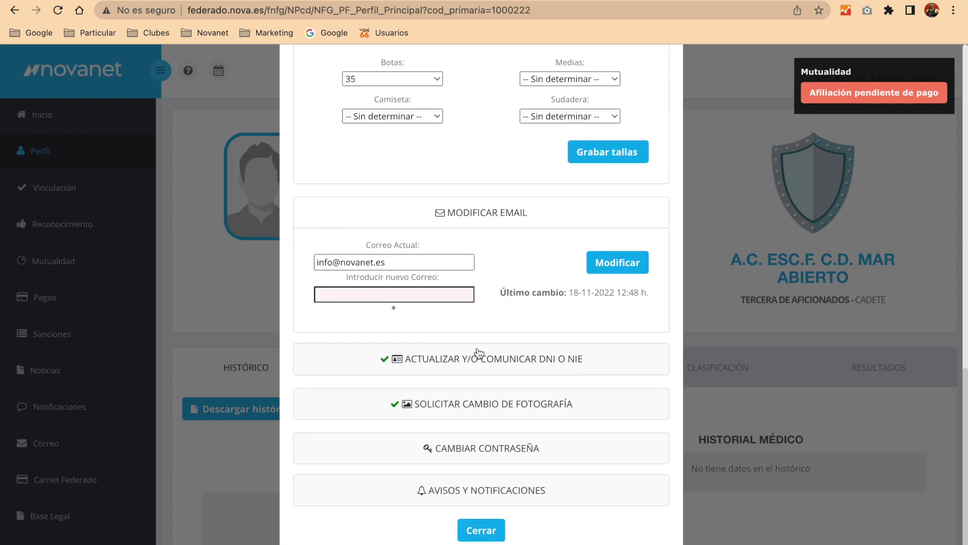
pyautogui.click(487, 368)
pyautogui.scroll(-3, 488, 369)
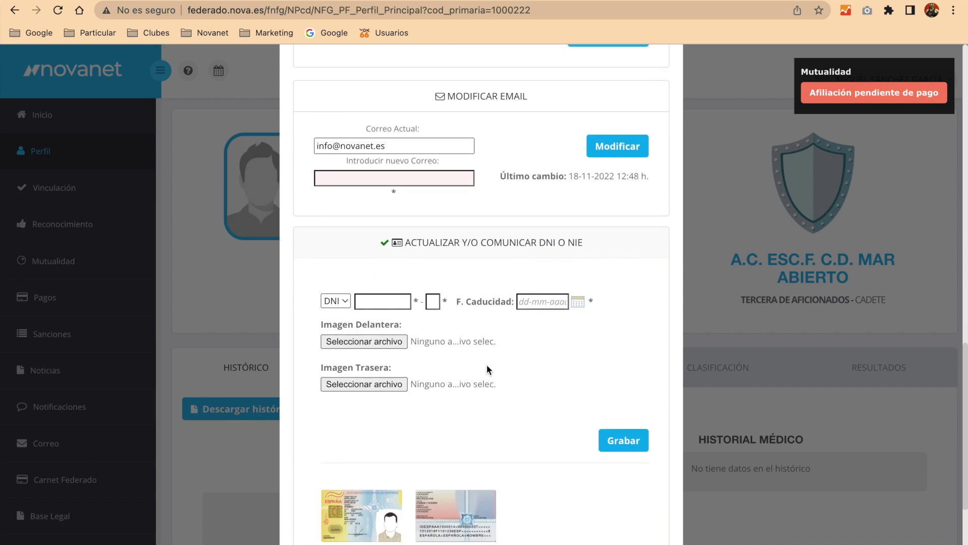
pyautogui.scroll(-2, 487, 368)
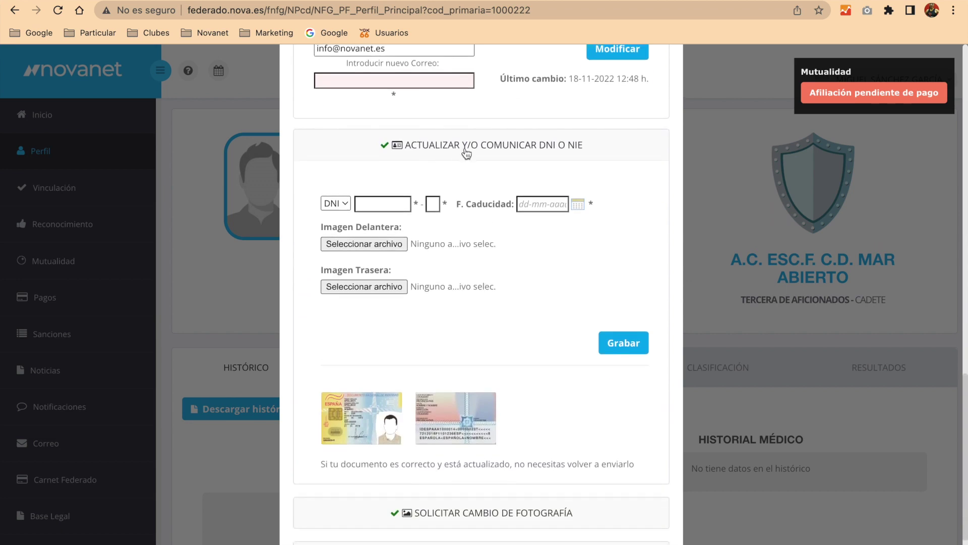
pyautogui.moveTo(449, 423)
pyautogui.scroll(-2, 448, 423)
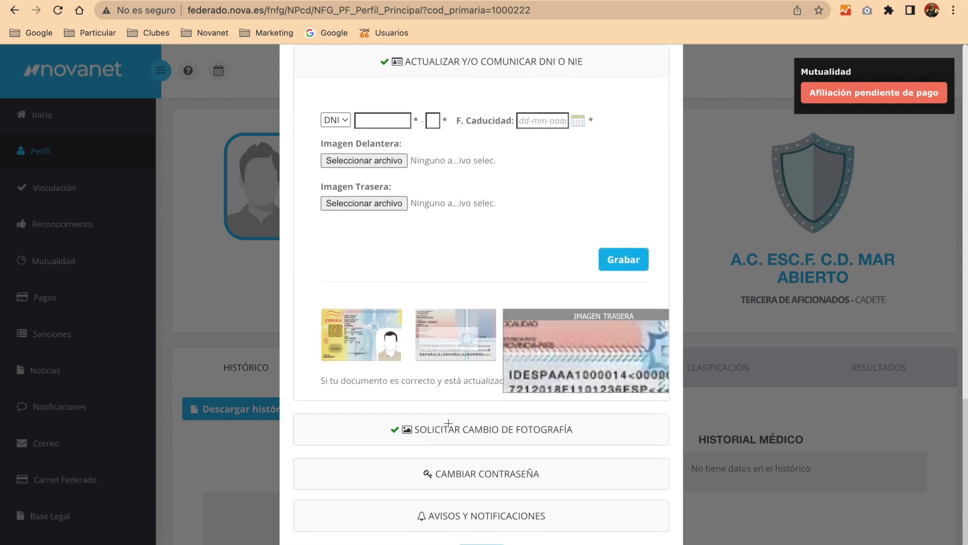
pyautogui.click(448, 427)
pyautogui.scroll(-2, 448, 424)
pyautogui.scroll(-2, 449, 421)
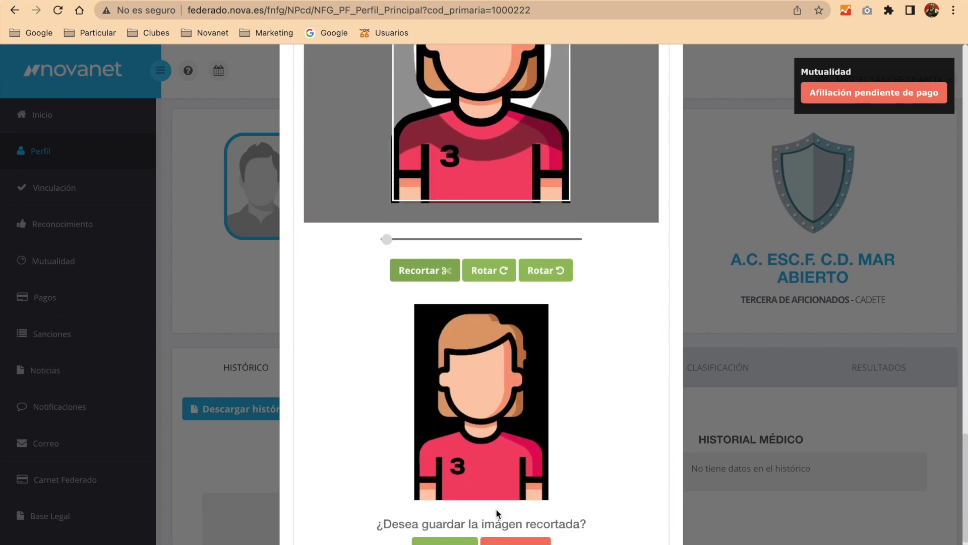
pyautogui.scroll(-2, 452, 416)
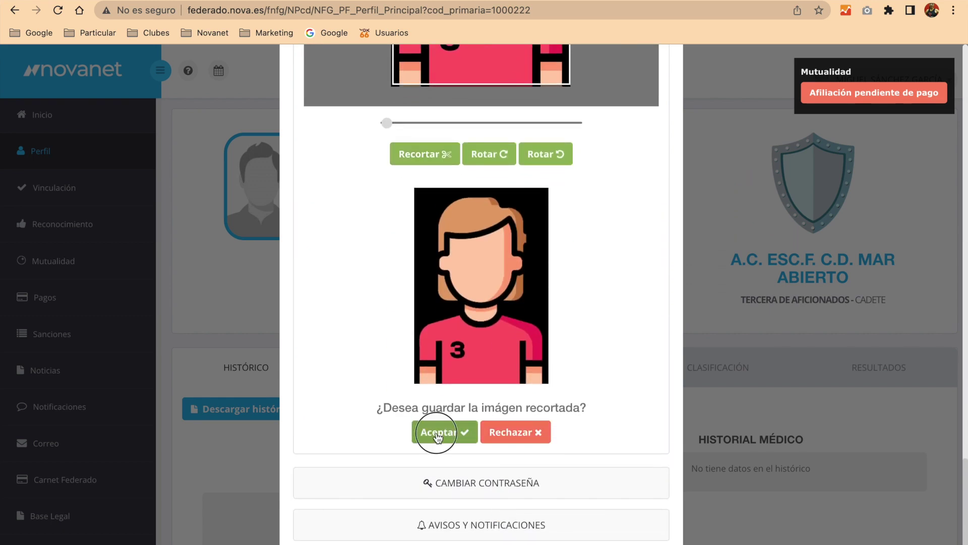
# - Save the cropped photo as the new profile picture and expand the password-change section
pyautogui.click(437, 431)
pyautogui.click(459, 484)
pyautogui.scroll(-5, 488, 460)
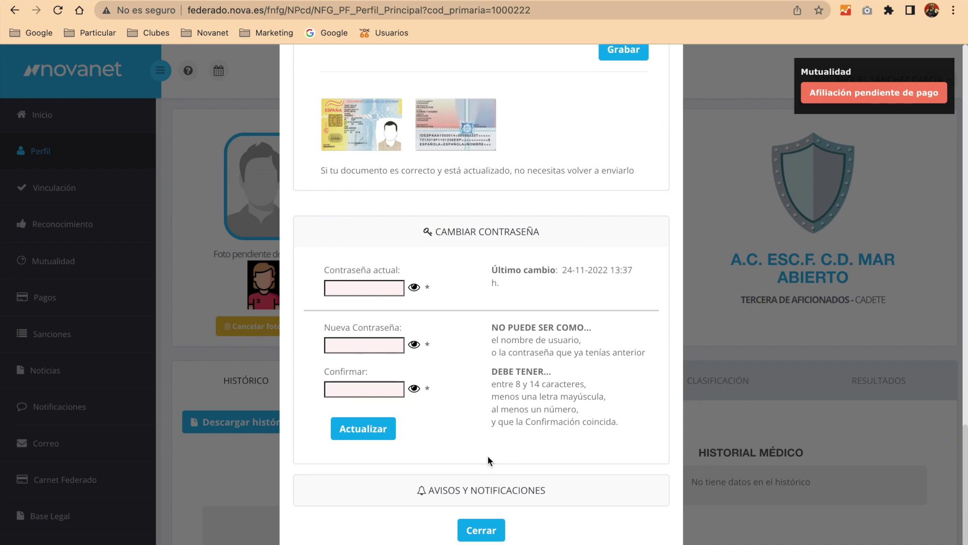
# - Turn off the Cumpleaños and Reconocimiento Médico notifications and save with Actualizar
pyautogui.click(490, 496)
pyautogui.scroll(-5, 490, 496)
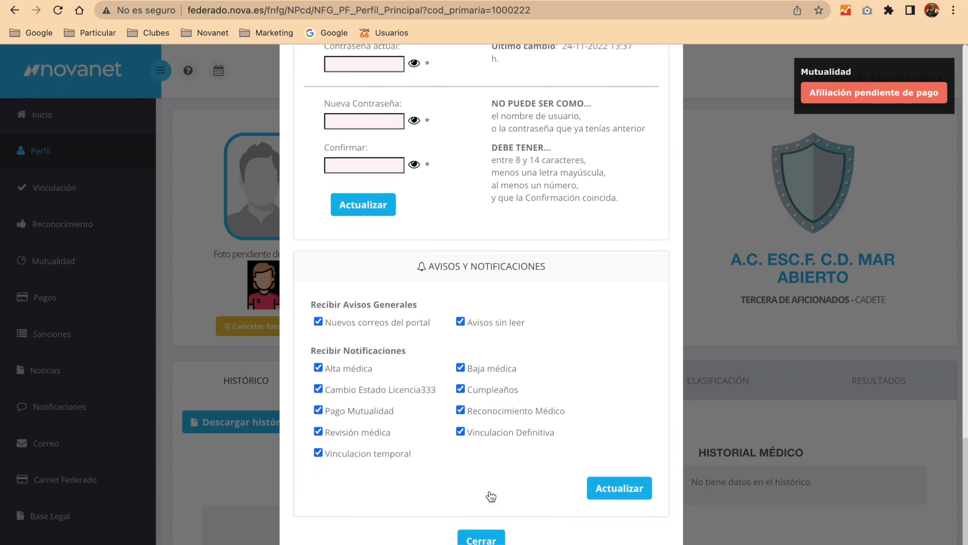
pyautogui.scroll(-1, 491, 497)
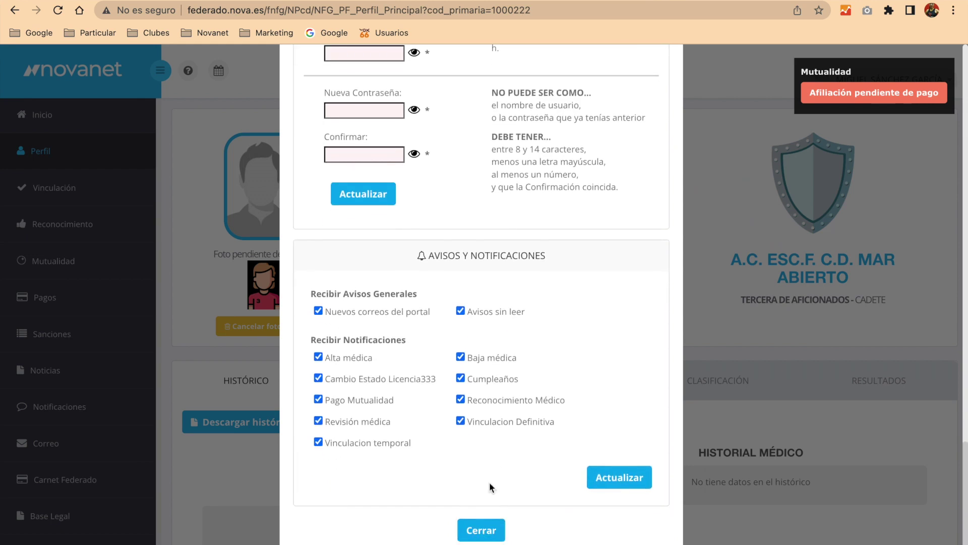
pyautogui.click(483, 376)
pyautogui.click(483, 398)
pyautogui.click(461, 399)
pyautogui.click(460, 378)
pyautogui.click(619, 474)
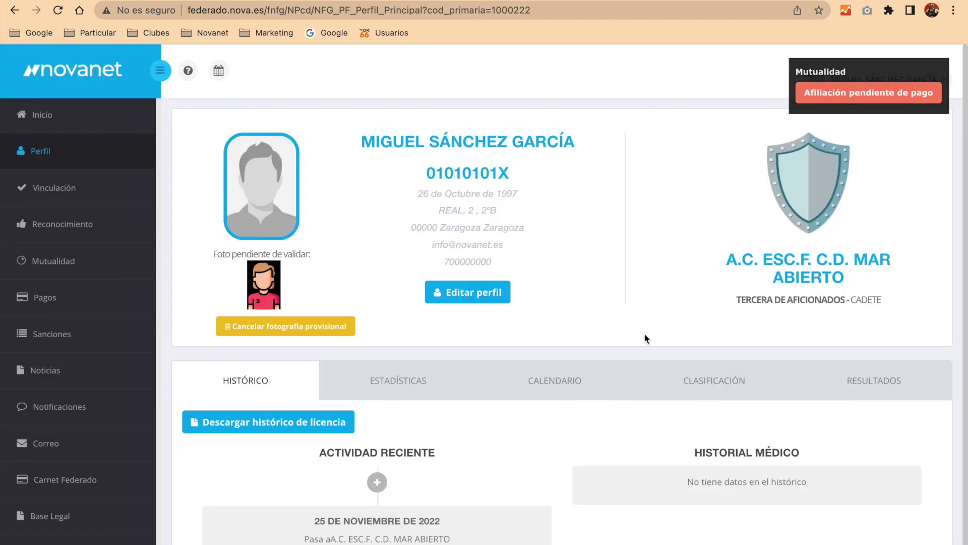
# - Dismiss the Mutualidad notice and review the Estadísticas, Calendario, Clasificación and Resultados tabs
pyautogui.click(937, 71)
pyautogui.scroll(-1, 400, 387)
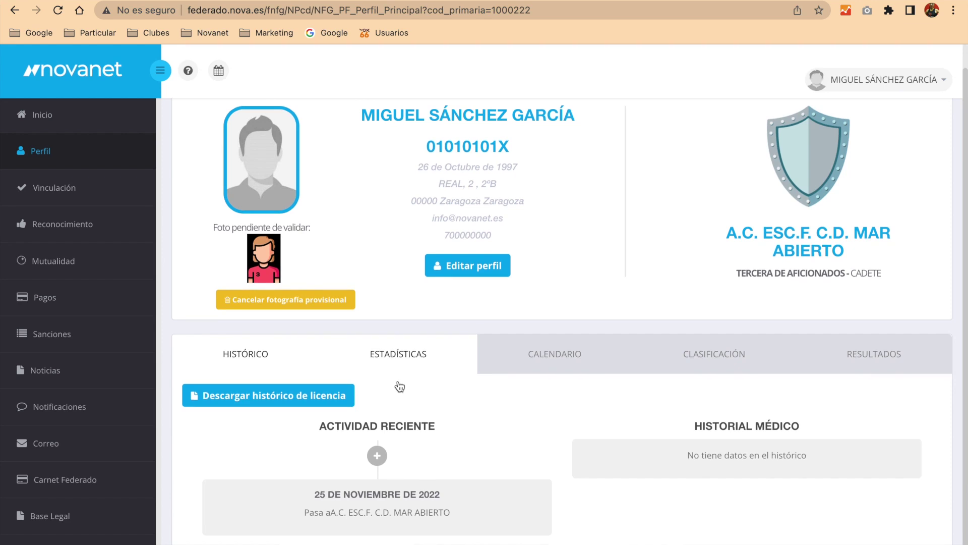
pyautogui.click(394, 361)
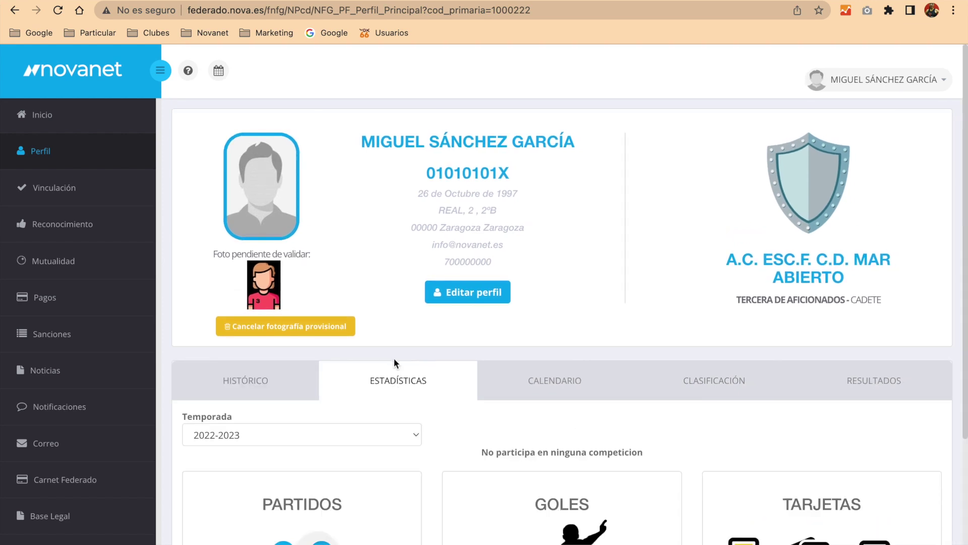
pyautogui.scroll(-3, 540, 422)
pyautogui.scroll(-1, 540, 423)
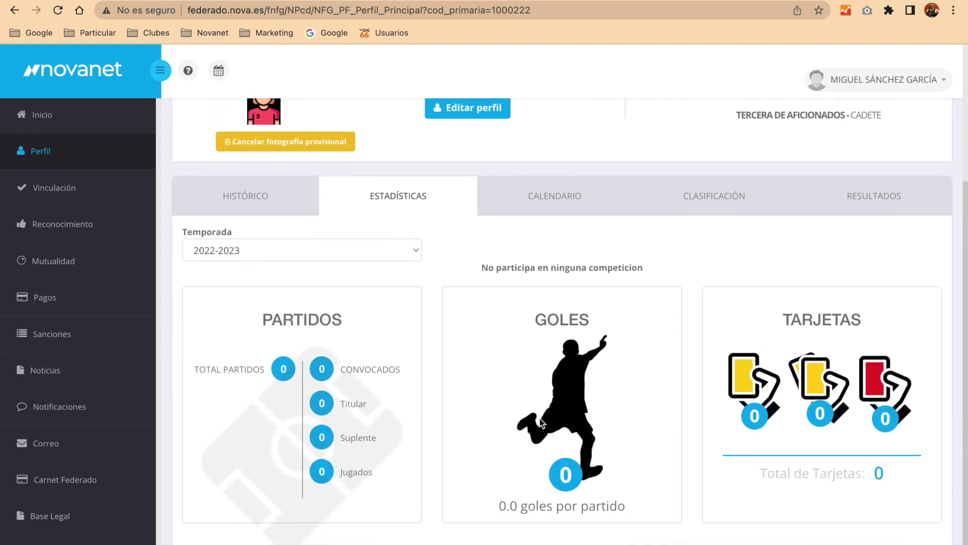
pyautogui.click(570, 205)
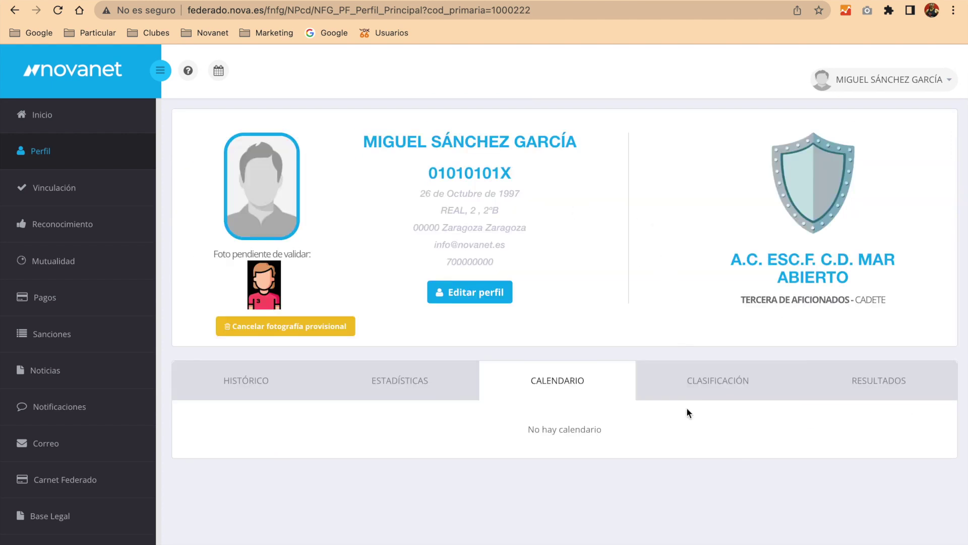
pyautogui.click(709, 385)
pyautogui.click(875, 382)
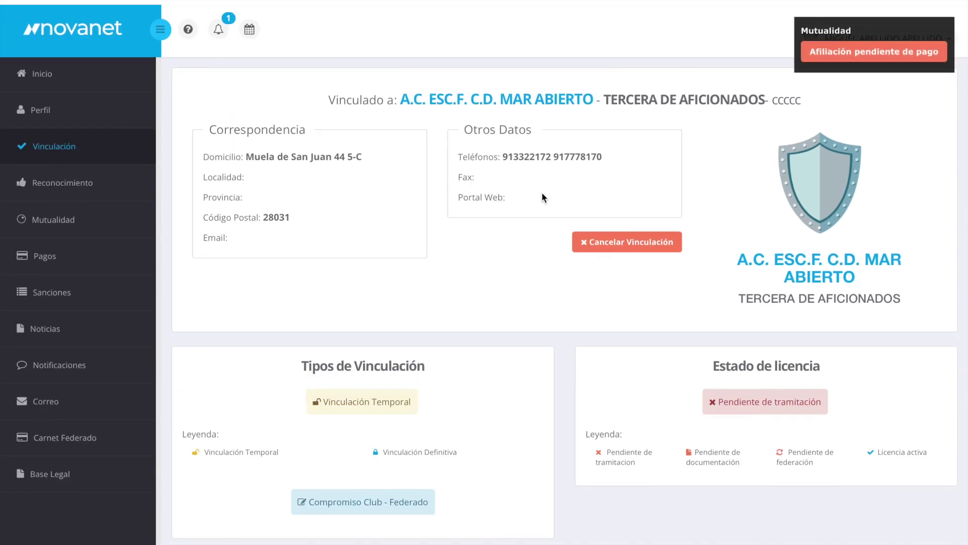
# - Open Vinculación, close the Mutualidad notice, and read the Definitiva and Temporal badge tooltips
pyautogui.click(63, 193)
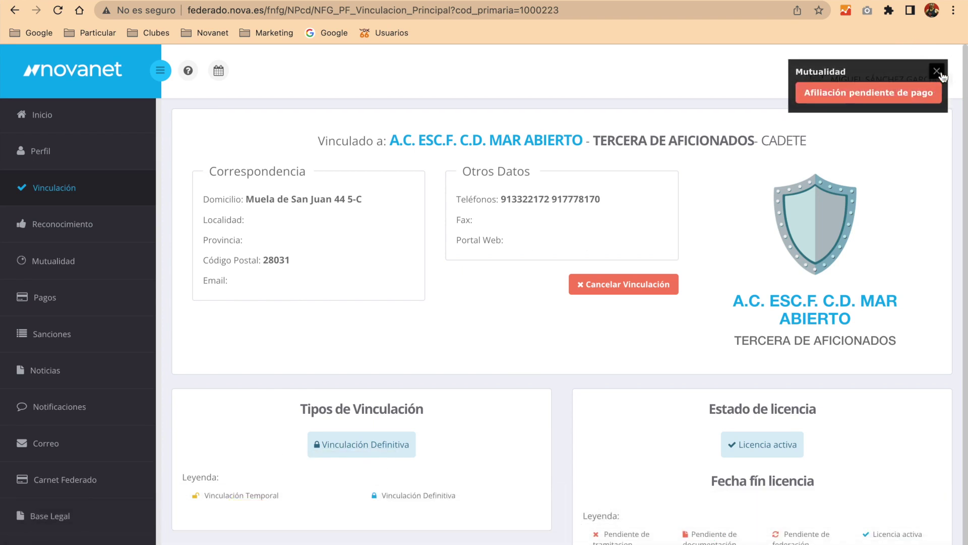
pyautogui.click(938, 72)
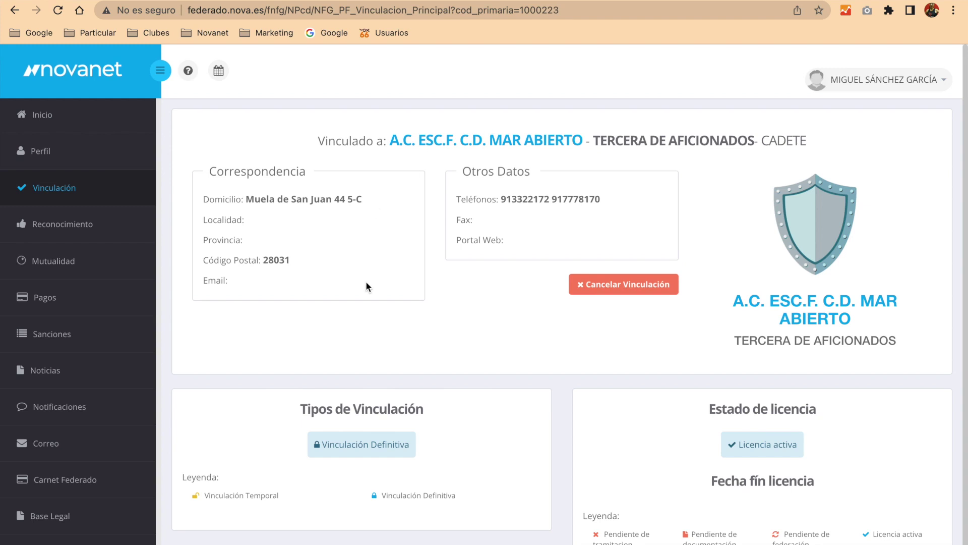
pyautogui.scroll(-1, 366, 285)
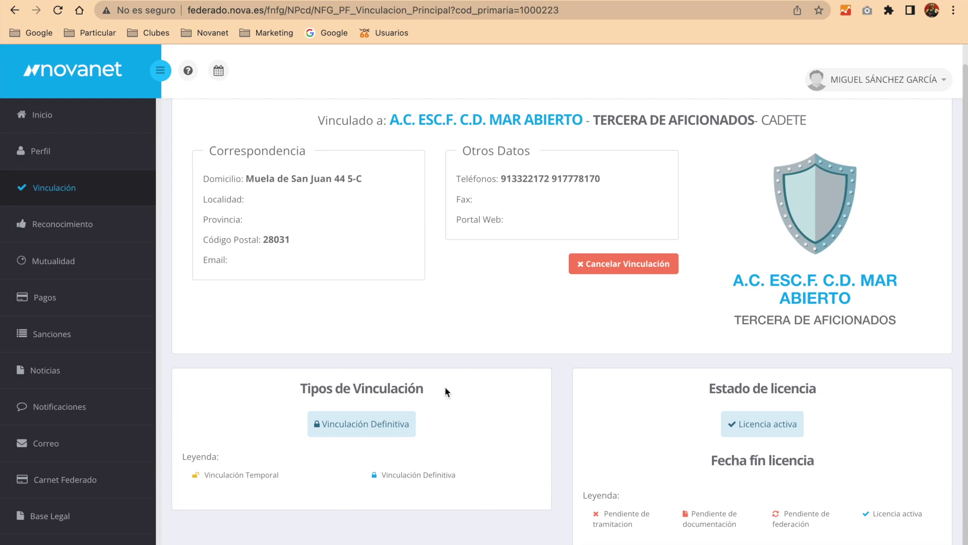
pyautogui.moveTo(410, 430)
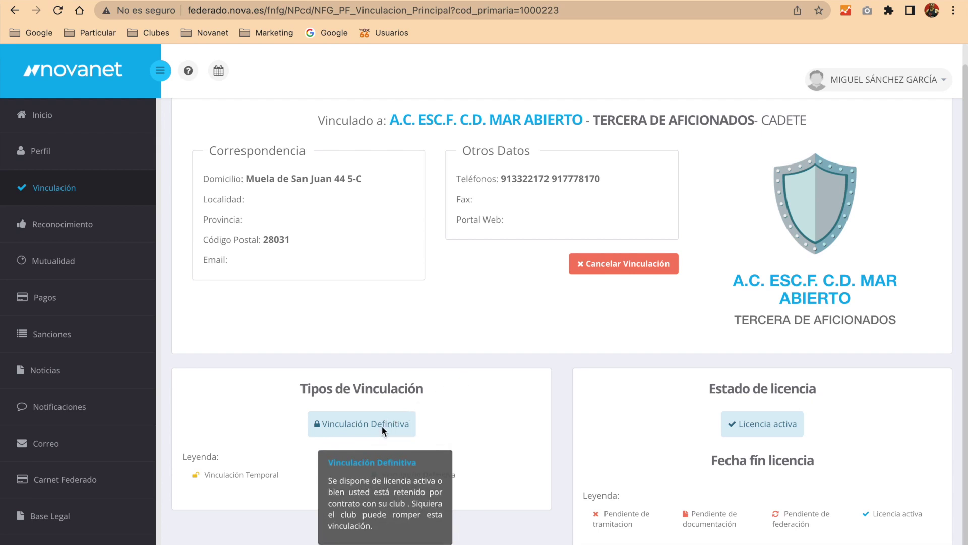
pyautogui.moveTo(242, 476)
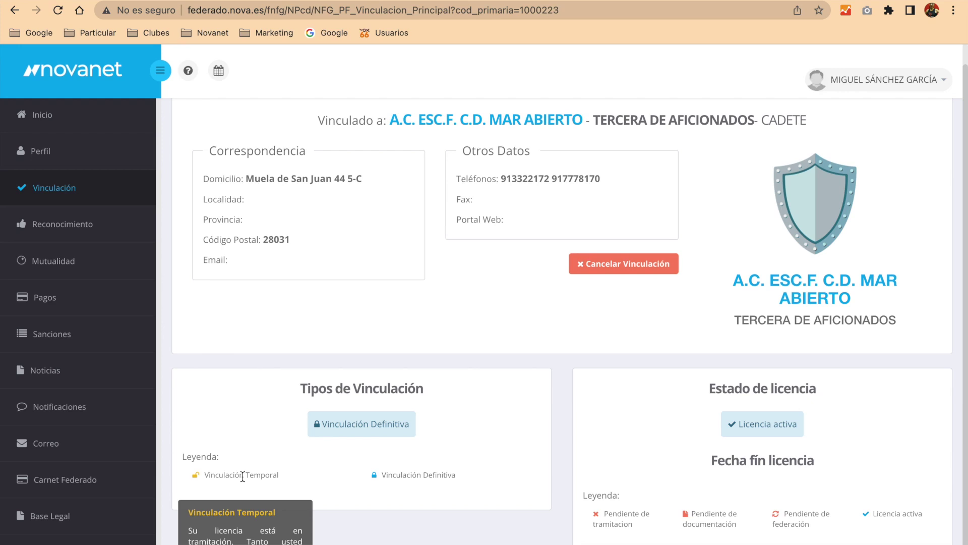
pyautogui.moveTo(436, 474)
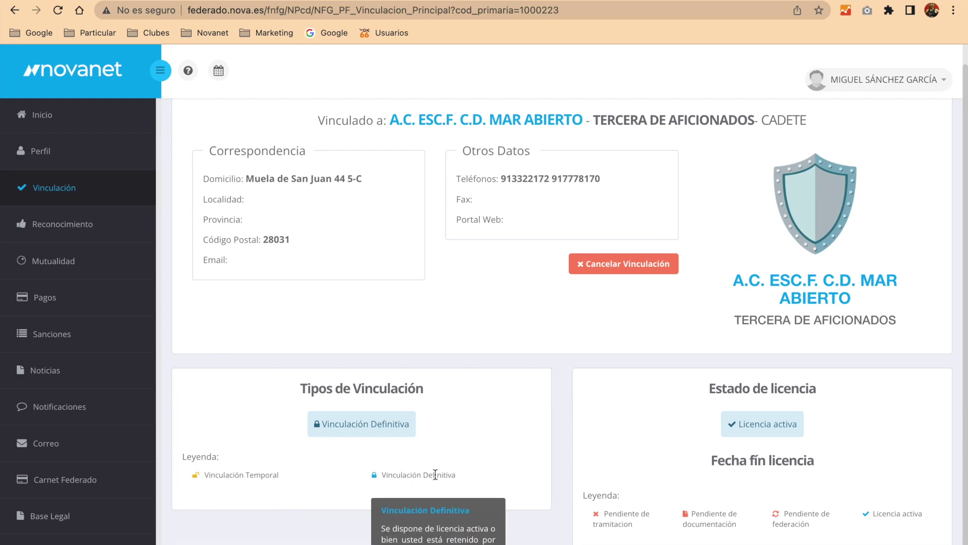
pyautogui.click(626, 266)
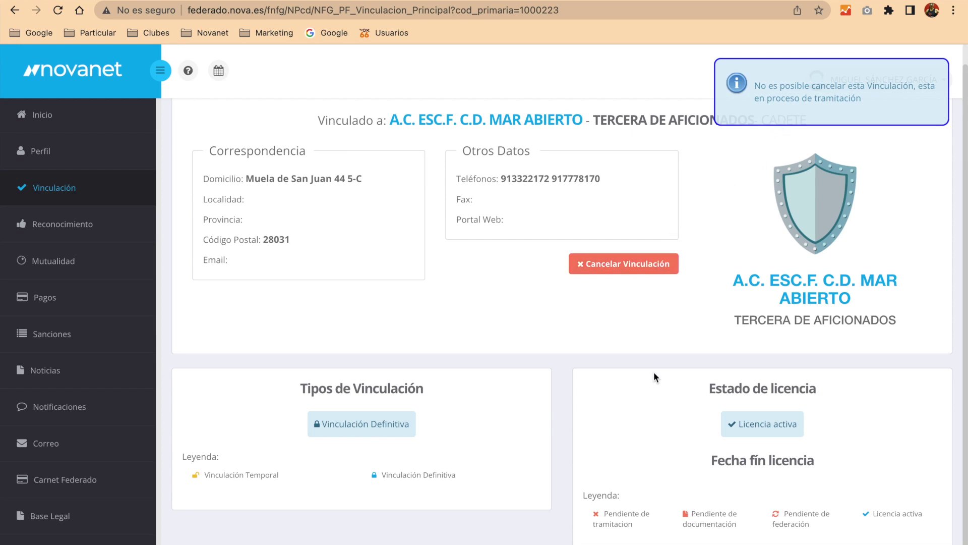
pyautogui.click(743, 455)
pyautogui.click(59, 11)
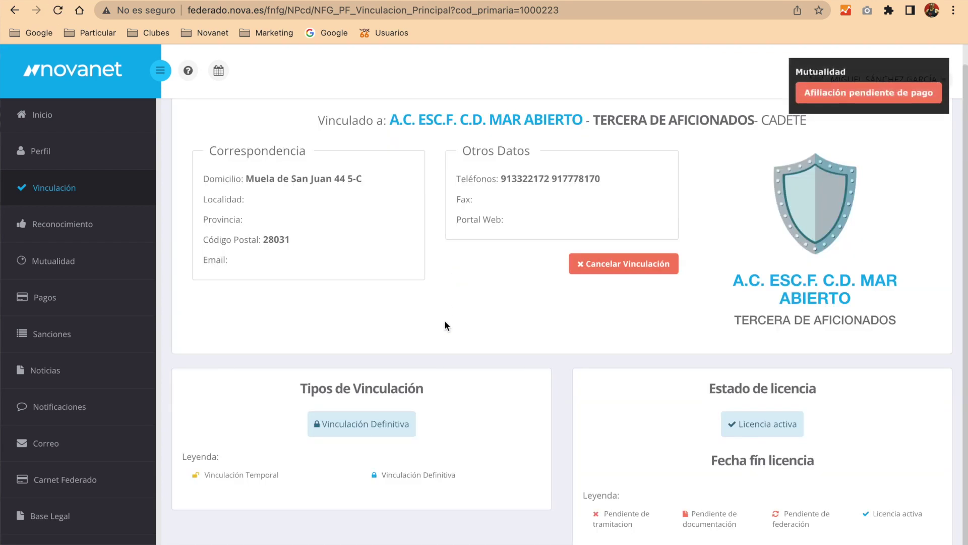
pyautogui.click(939, 72)
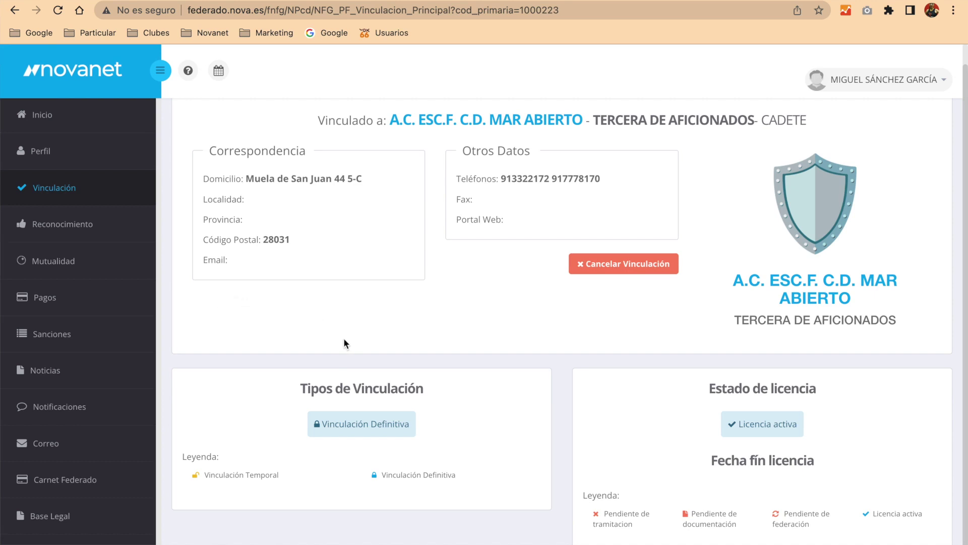
# - View the Reconocimiento medical check valid until 30-06-2023 and scroll the Listado de centros table
pyautogui.click(87, 227)
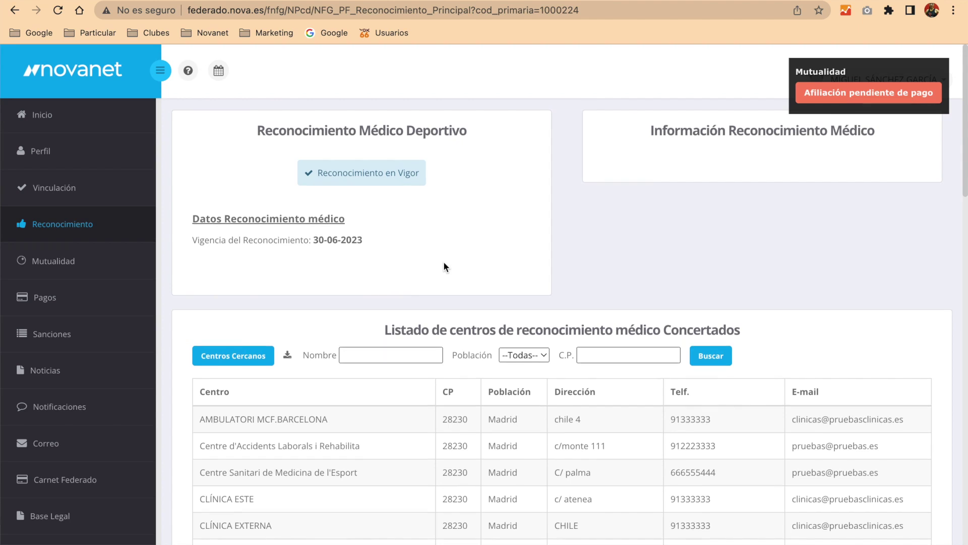
pyautogui.click(946, 71)
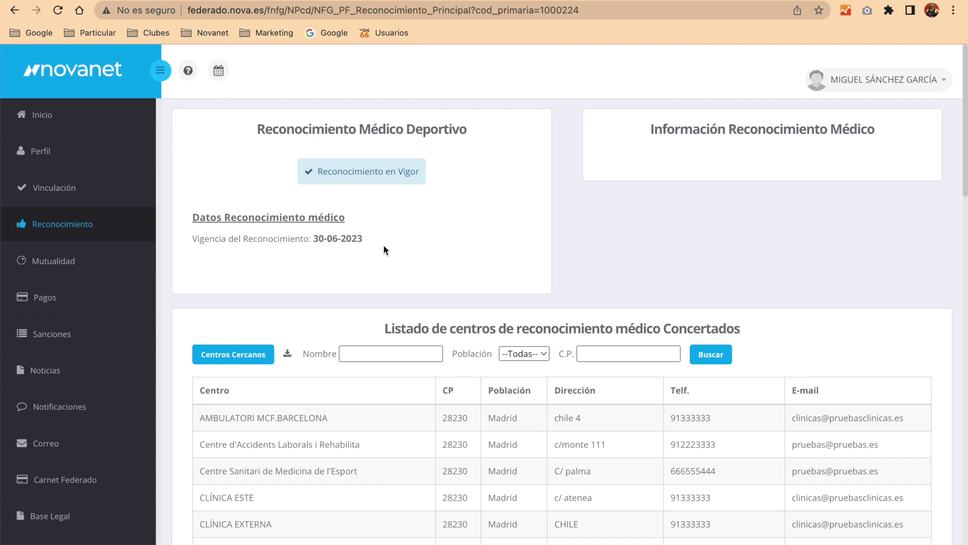
pyautogui.scroll(-6, 340, 401)
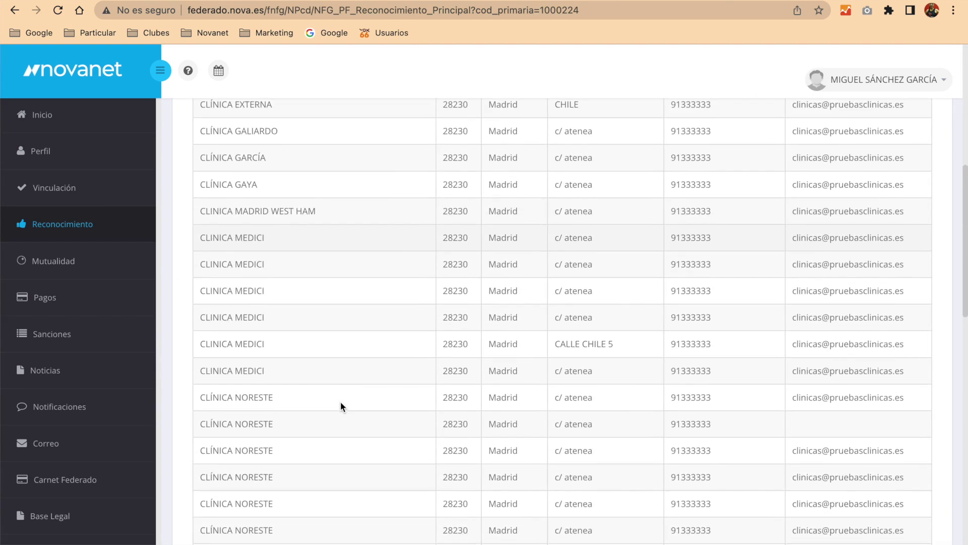
pyautogui.scroll(7, 340, 401)
pyautogui.scroll(1, 341, 407)
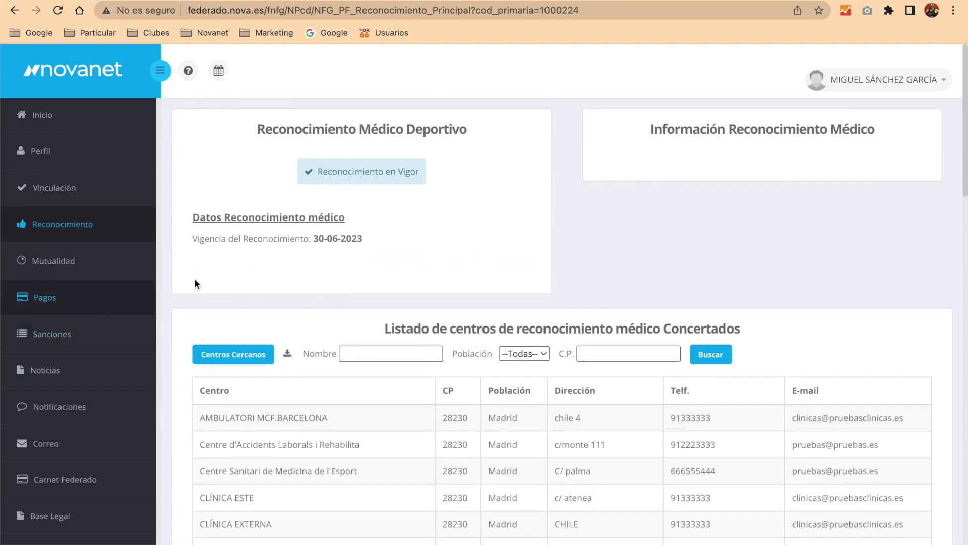
pyautogui.moveTo(776, 129); pyautogui.dragTo(648, 127)
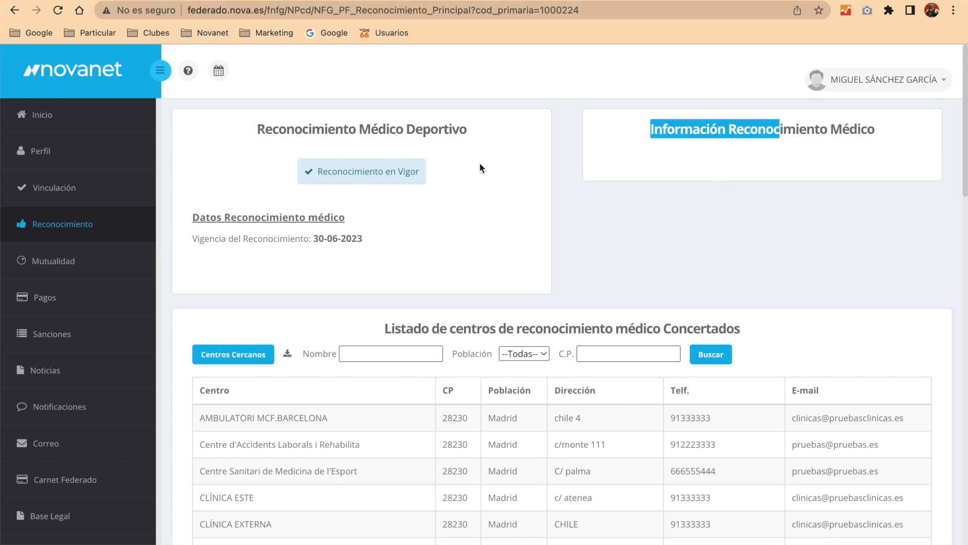
# - On the Mutualidad page, list the approved injury-care centres with Buscar and read the Términos y condiciones
pyautogui.click(75, 269)
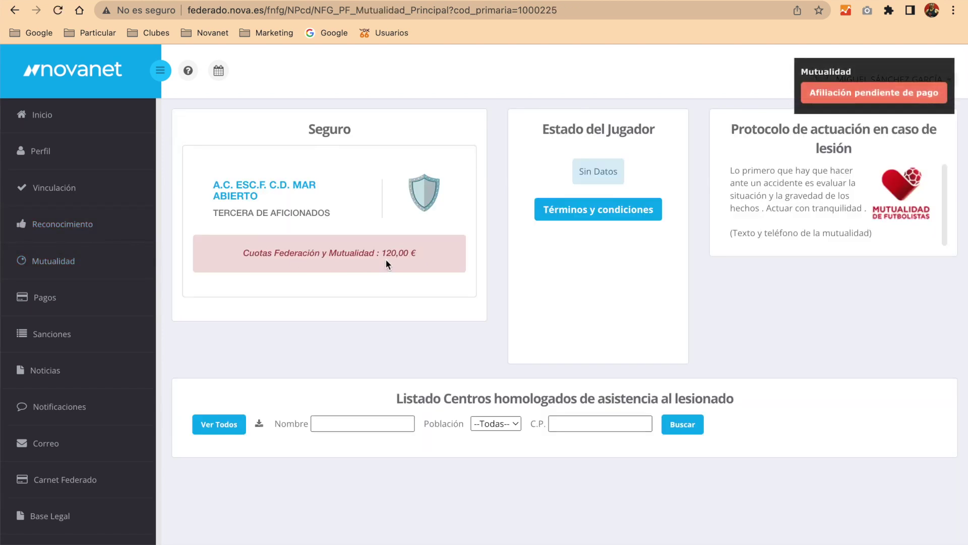
pyautogui.moveTo(900, 65)
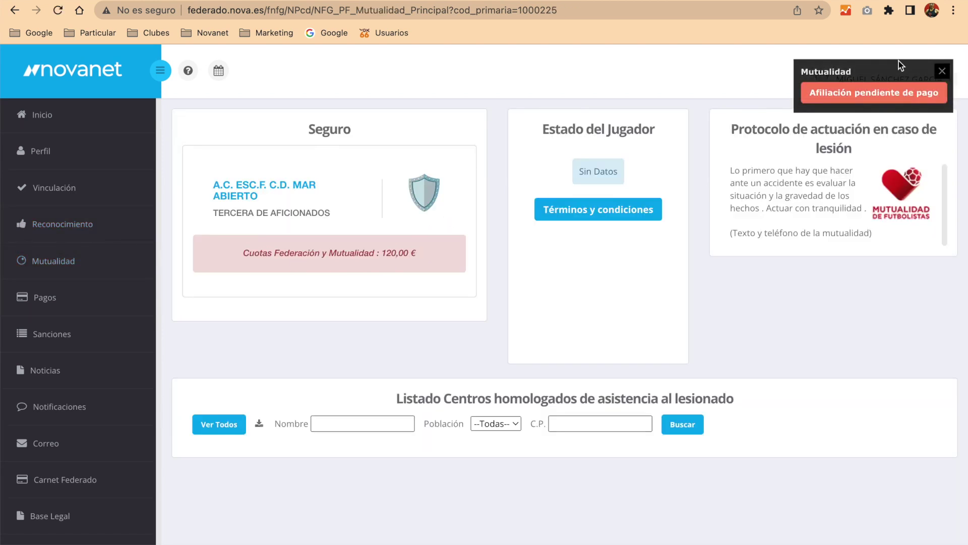
pyautogui.click(943, 73)
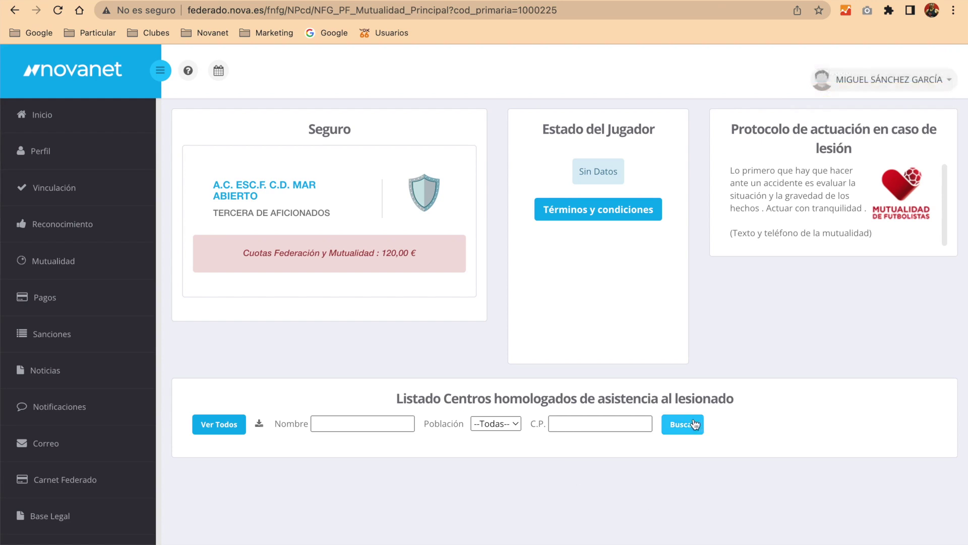
pyautogui.click(684, 422)
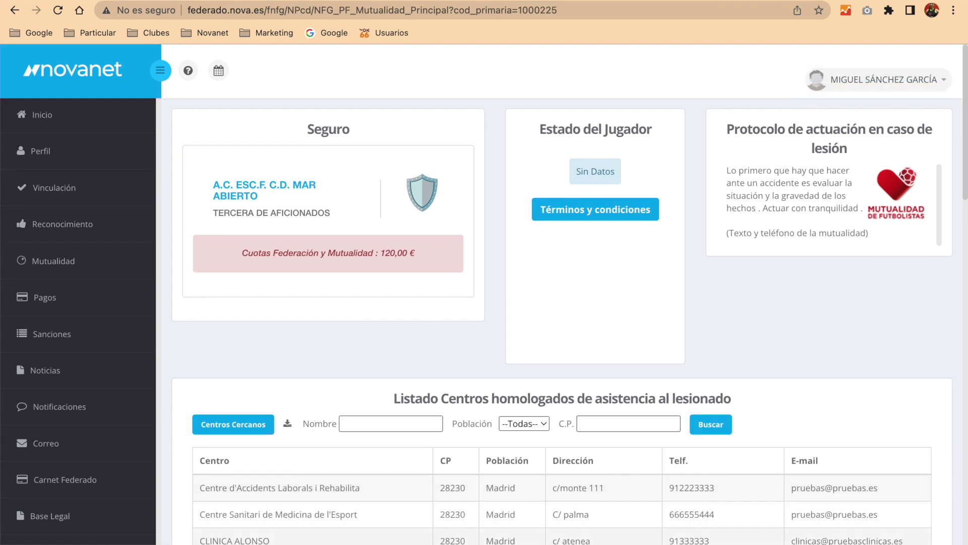
pyautogui.click(628, 216)
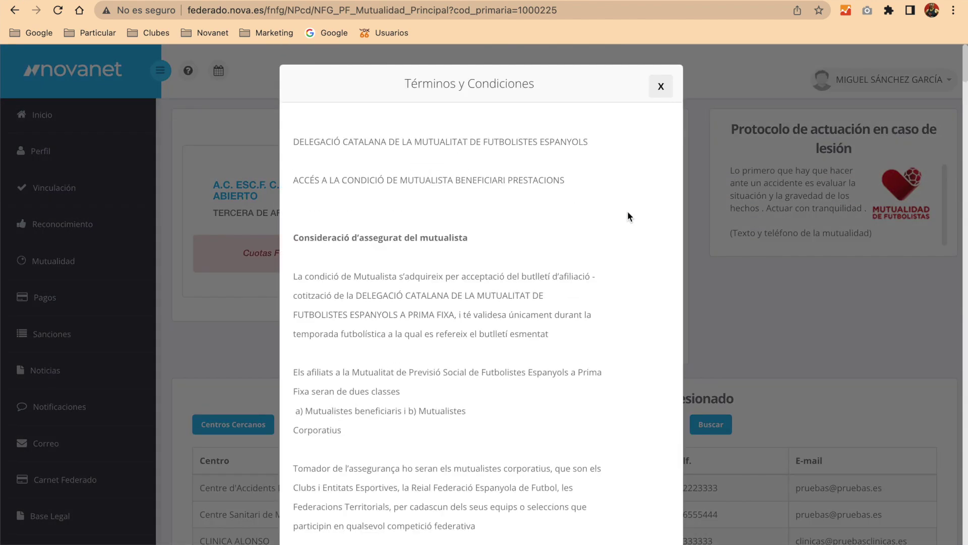
pyautogui.click(662, 86)
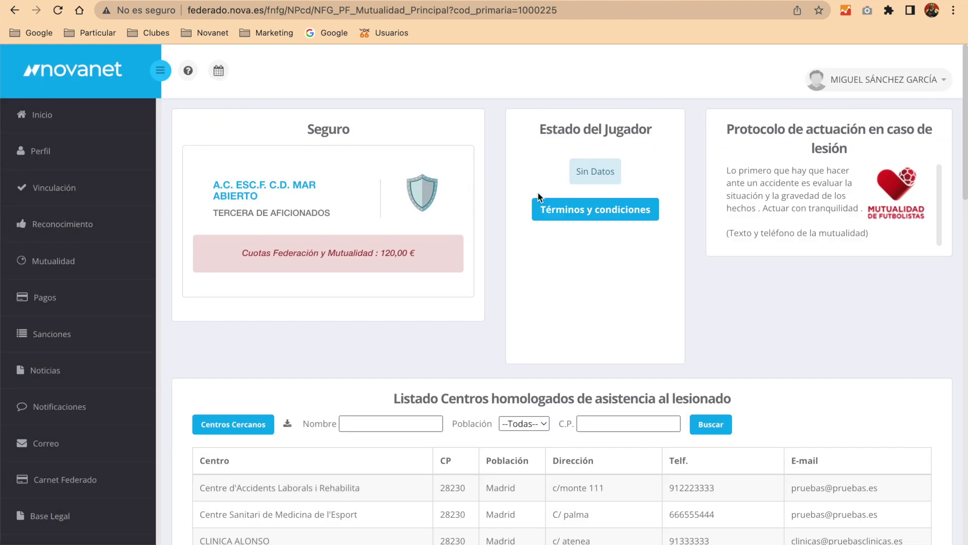
# - From Pagos, start the Pagar Alta payment for the 120,00 € Mutualidad and Federación fee
pyautogui.click(49, 298)
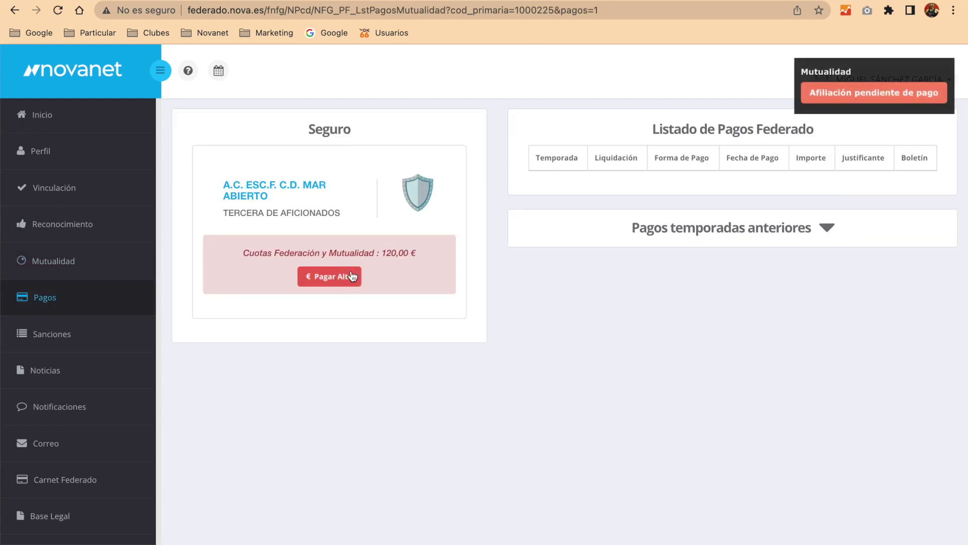
pyautogui.click(341, 276)
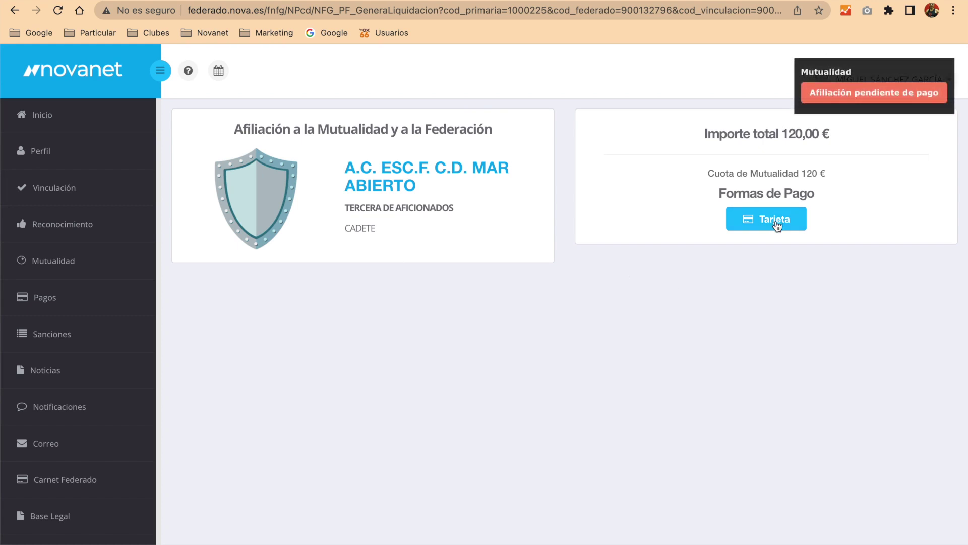
pyautogui.click(941, 68)
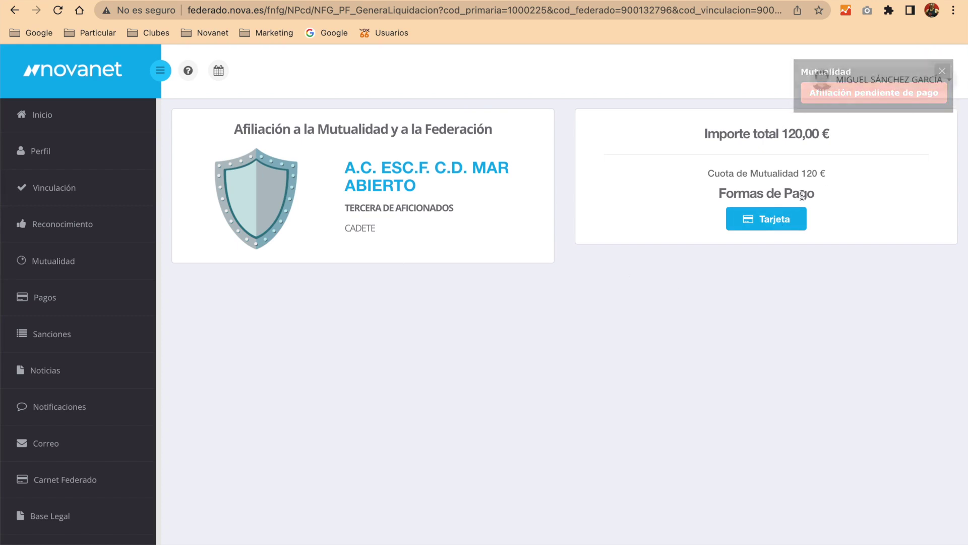
# - Check the empty Sanciones list and scroll through the Noticias section
pyautogui.click(57, 338)
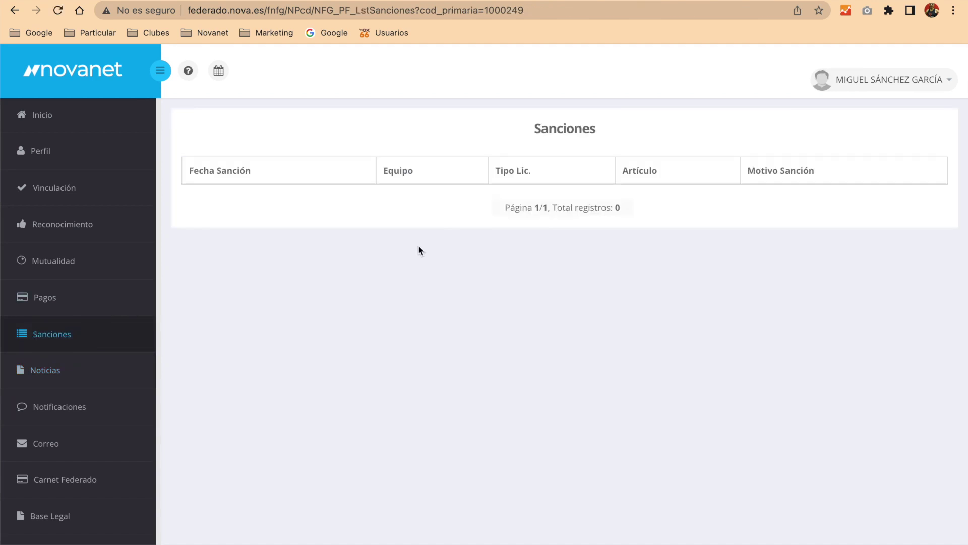
pyautogui.click(51, 383)
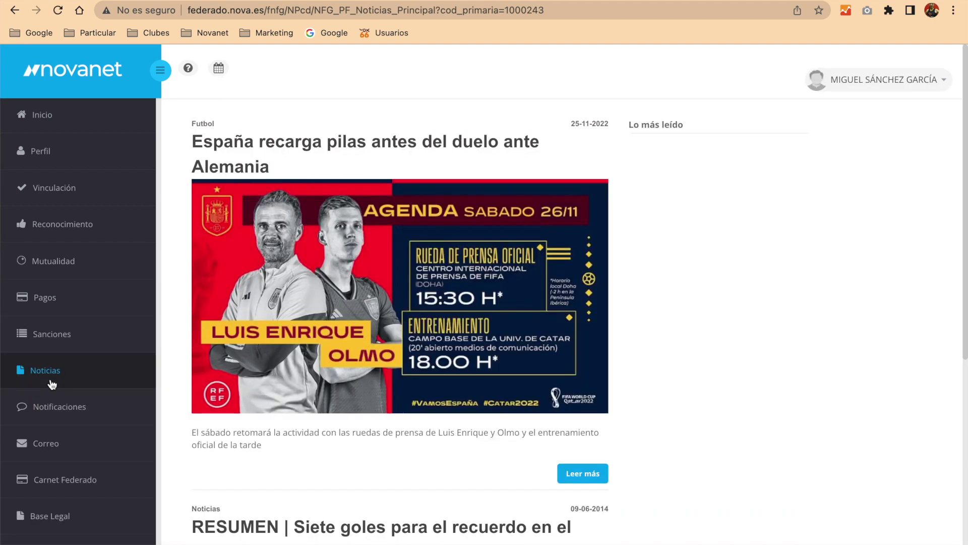
pyautogui.scroll(-5, 430, 300)
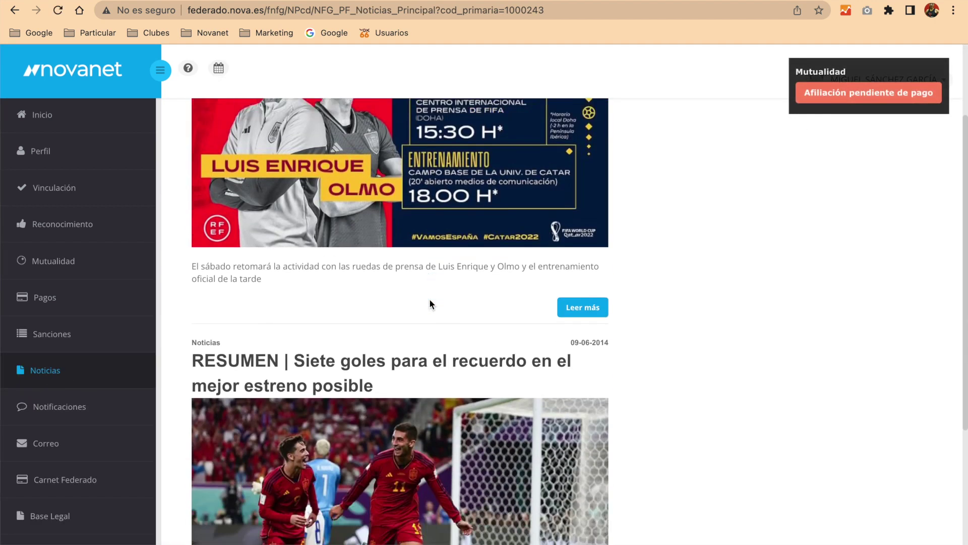
pyautogui.scroll(-3, 431, 304)
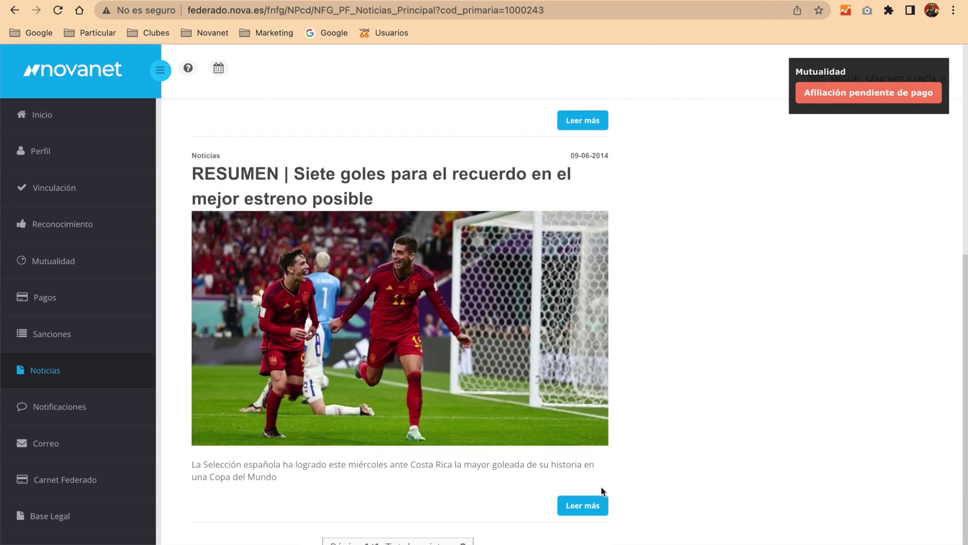
# - Read the full Siete goles news article and open the 2023-2024 Notificaciones list
pyautogui.click(579, 510)
pyautogui.scroll(-2, 574, 472)
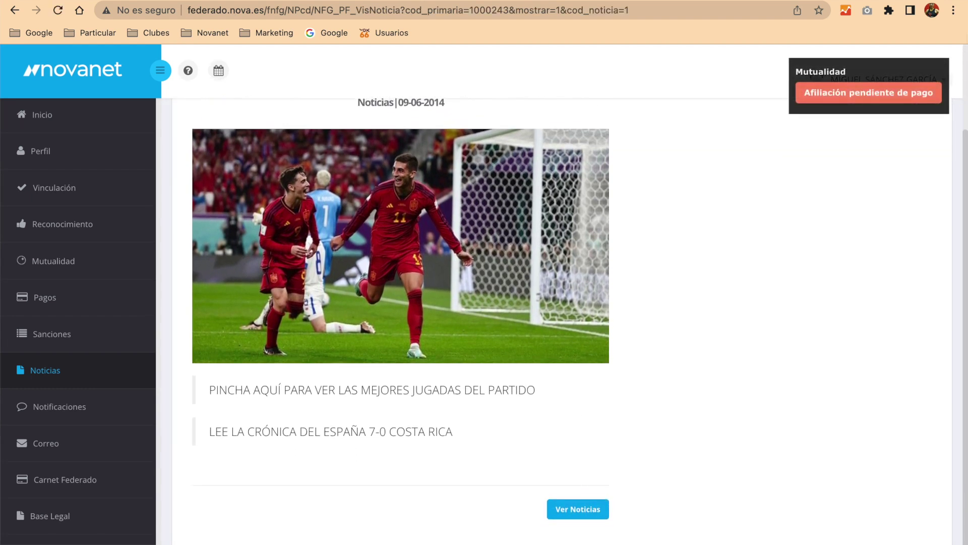
pyautogui.click(937, 72)
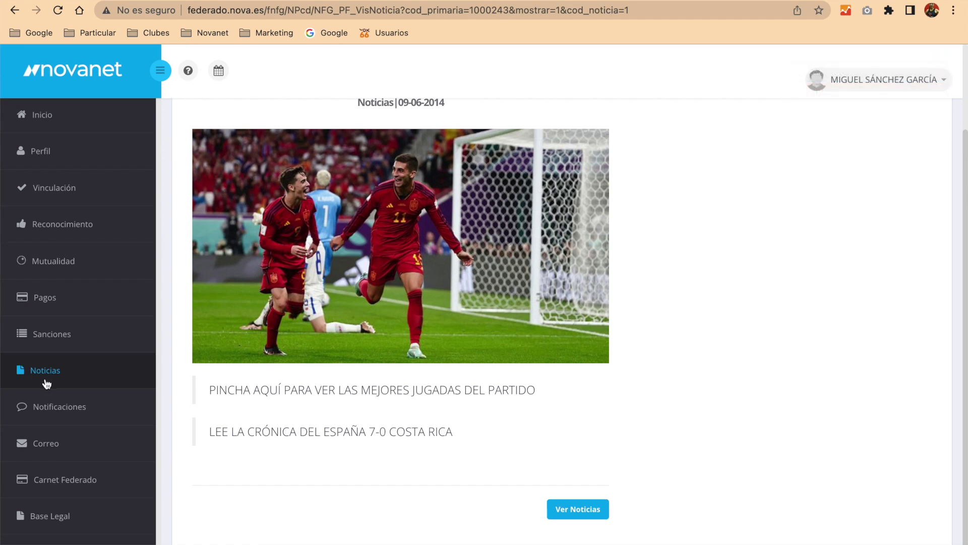
pyautogui.click(53, 411)
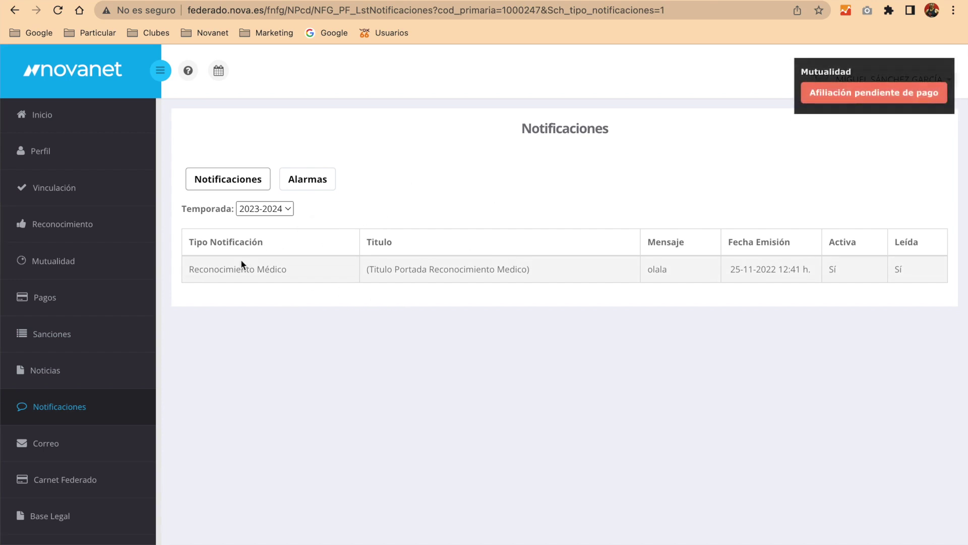
# - Browse the empty Correo inbox, Enviados and Borrados folders, and the Redactar message form
pyautogui.click(67, 455)
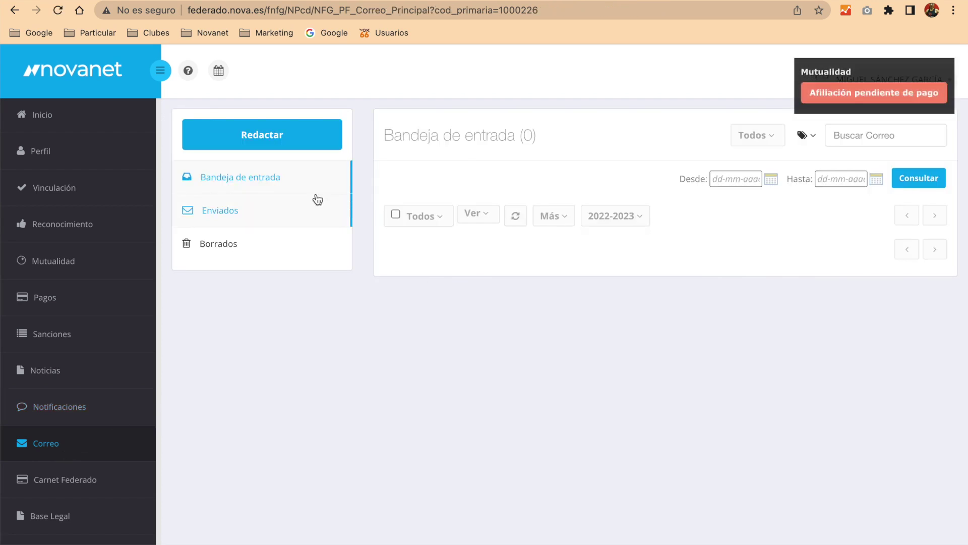
pyautogui.click(941, 72)
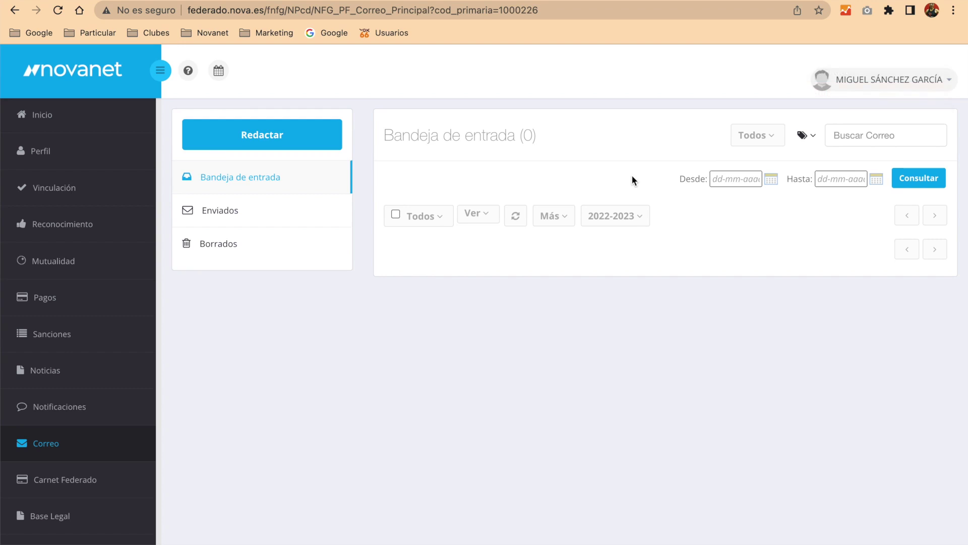
pyautogui.click(301, 222)
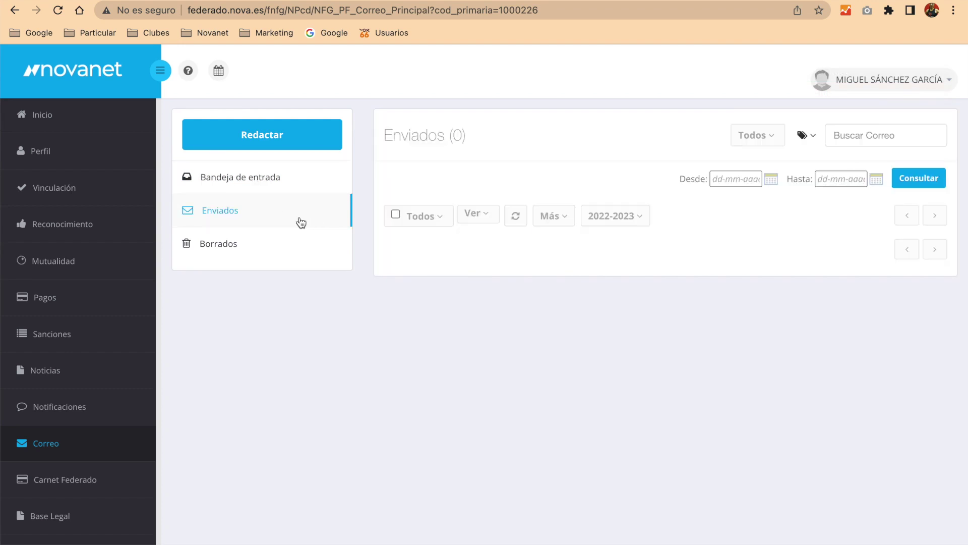
pyautogui.click(295, 136)
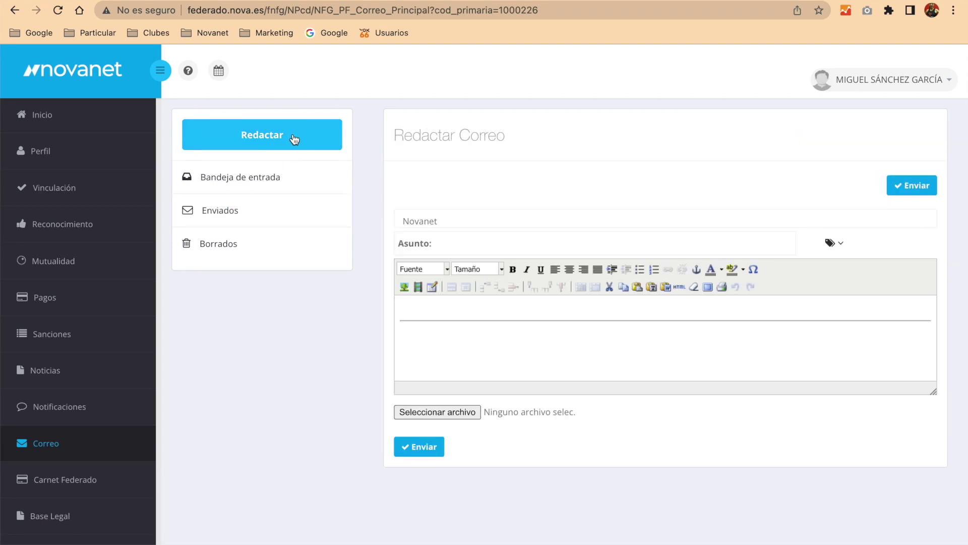
pyautogui.click(243, 214)
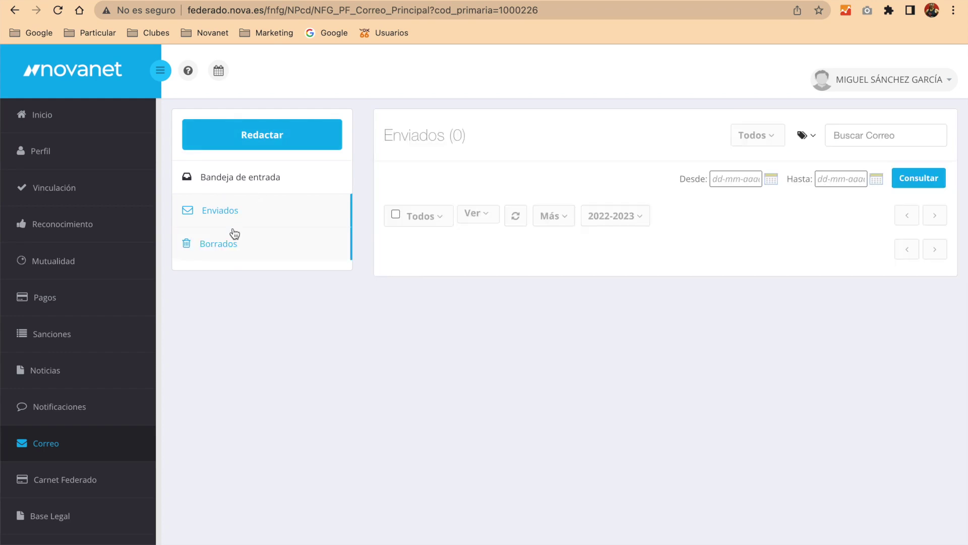
pyautogui.click(227, 251)
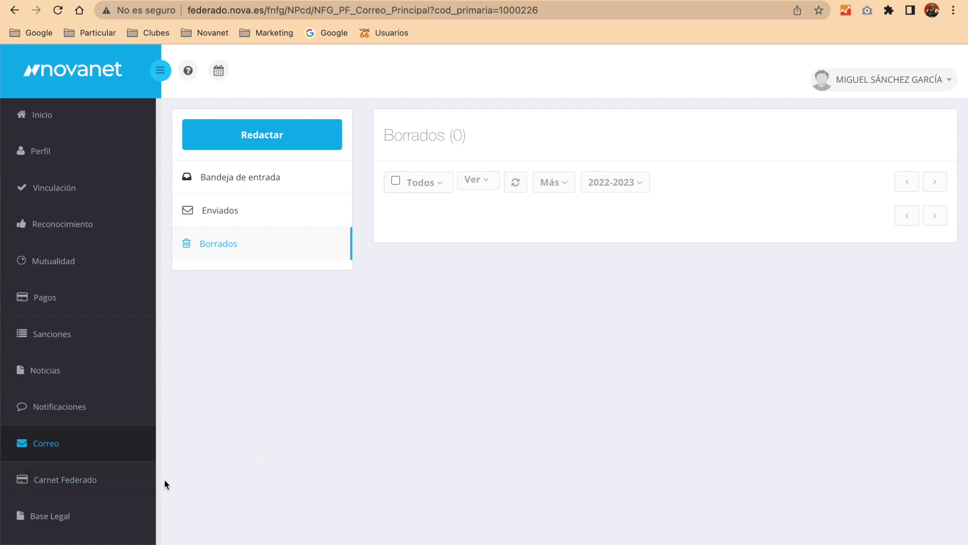
# - View the Carnet Federado membership card, cancelling its print dialog
pyautogui.click(96, 485)
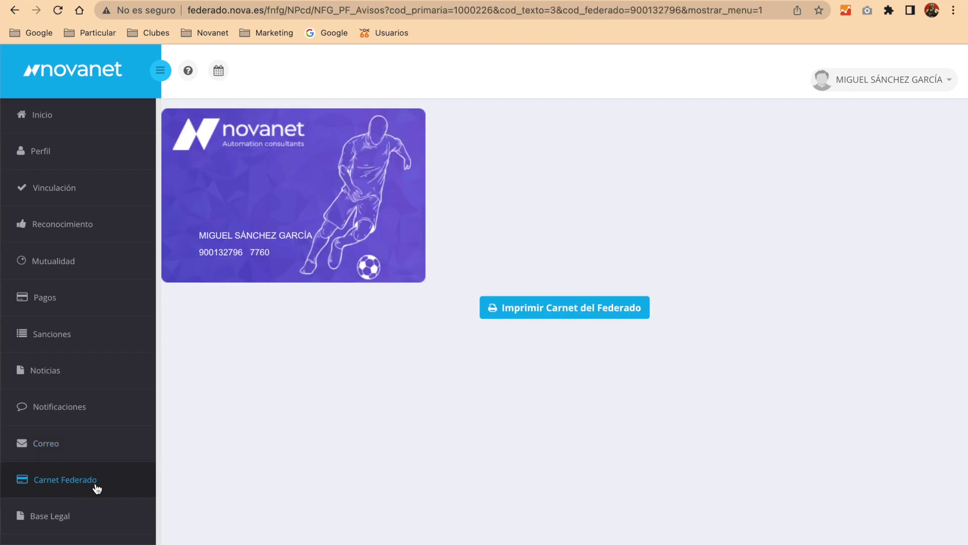
pyautogui.press('super+p')
pyautogui.click(735, 440)
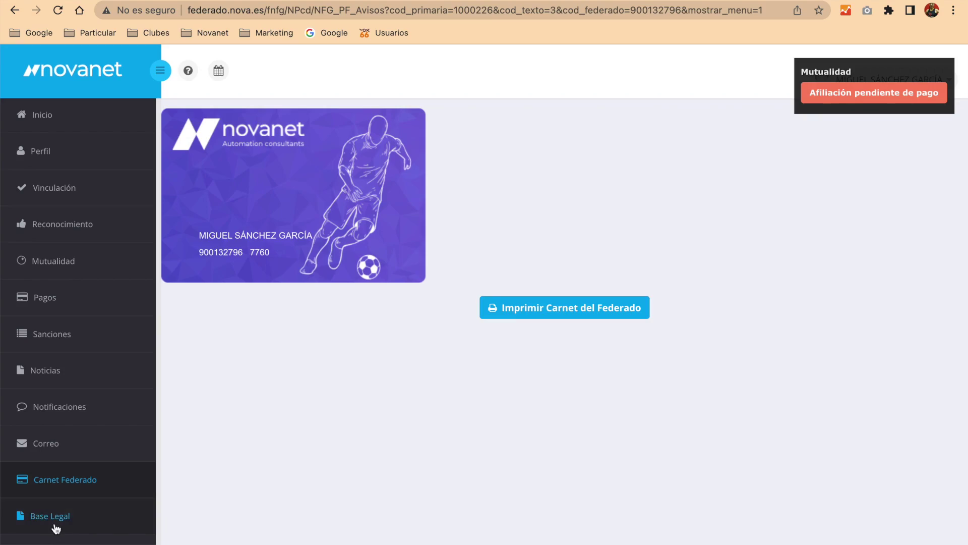
# - Read through the Base Legal notice, close it, and return to the Inicio home page
pyautogui.click(54, 524)
pyautogui.scroll(-20, 542, 293)
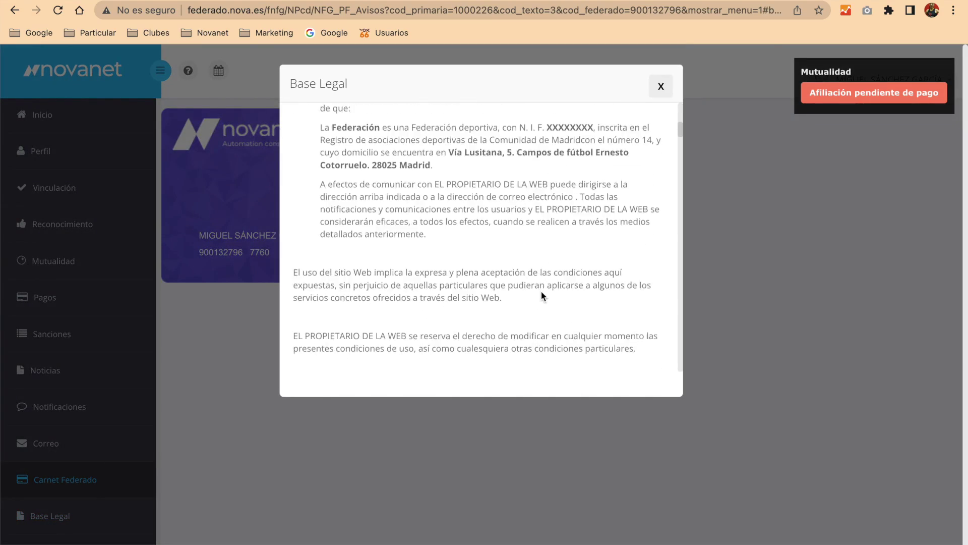
pyautogui.scroll(-3, 541, 295)
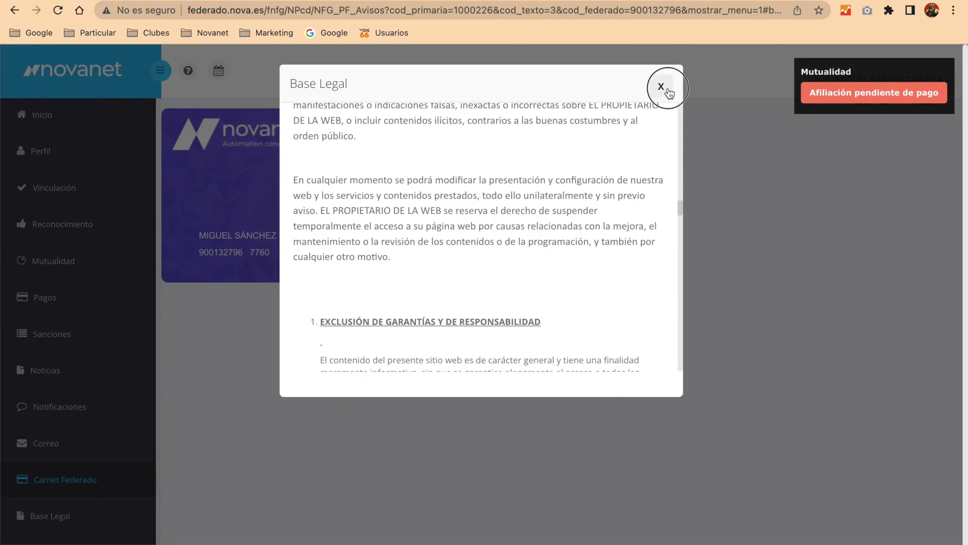
pyautogui.click(669, 92)
pyautogui.click(52, 121)
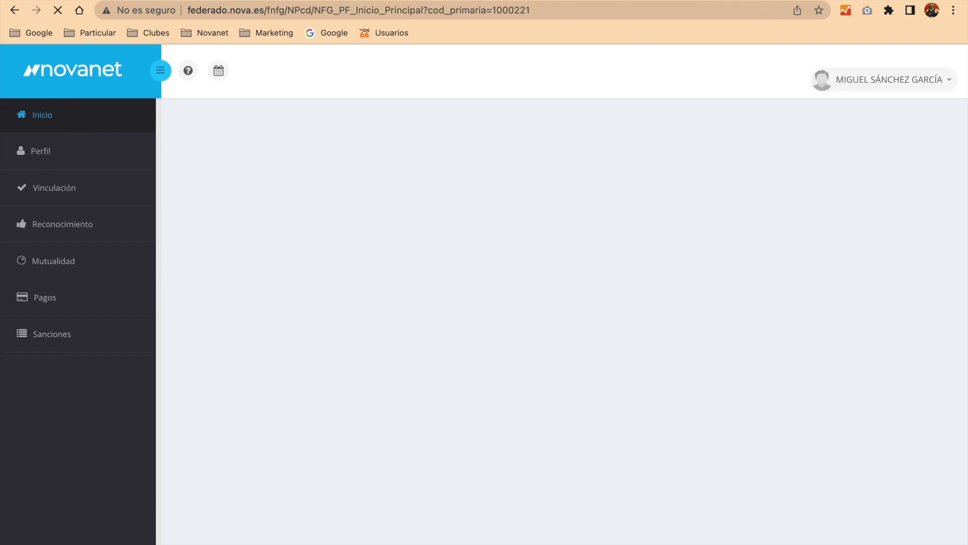